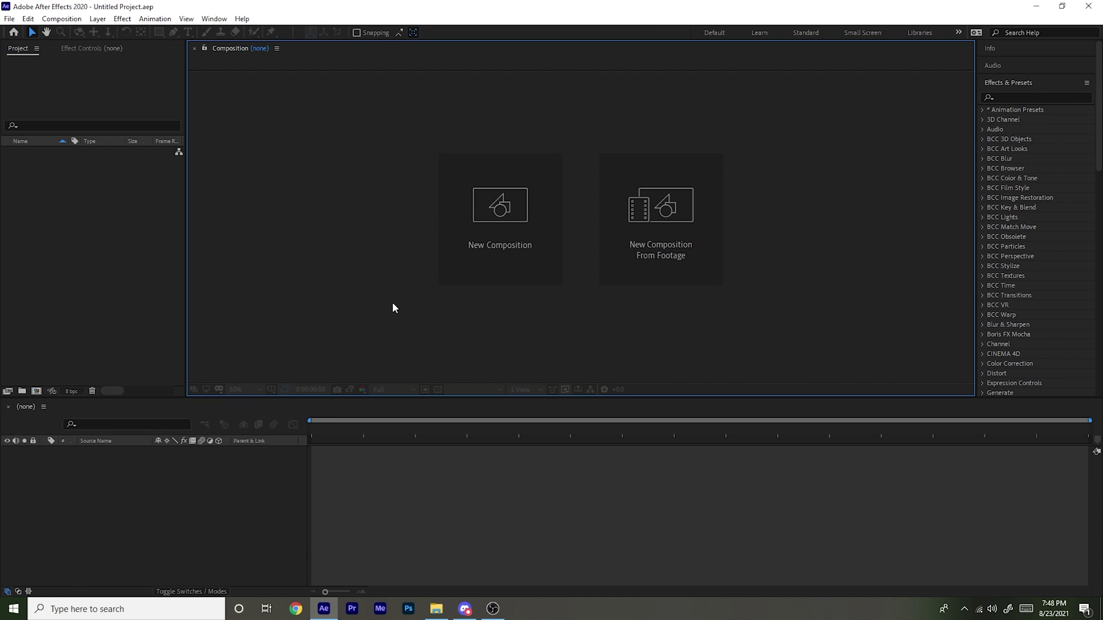
- Create a composition named Main with the HDTV 1080 24 preset, 24 frames per second and a duration of about one and a half minutes
{"action": "left_click", "coordinate": [491, 257]}
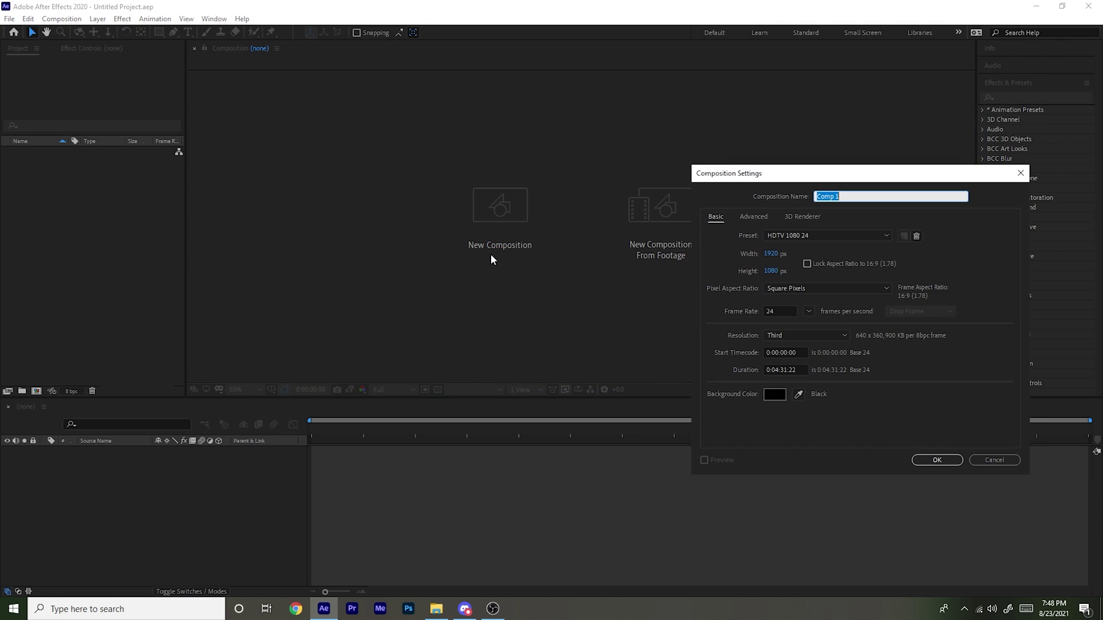
{"action": "left_click_drag", "start_coordinate": [822, 179], "coordinate": [561, 177]}
{"action": "type", "text": "Main"}
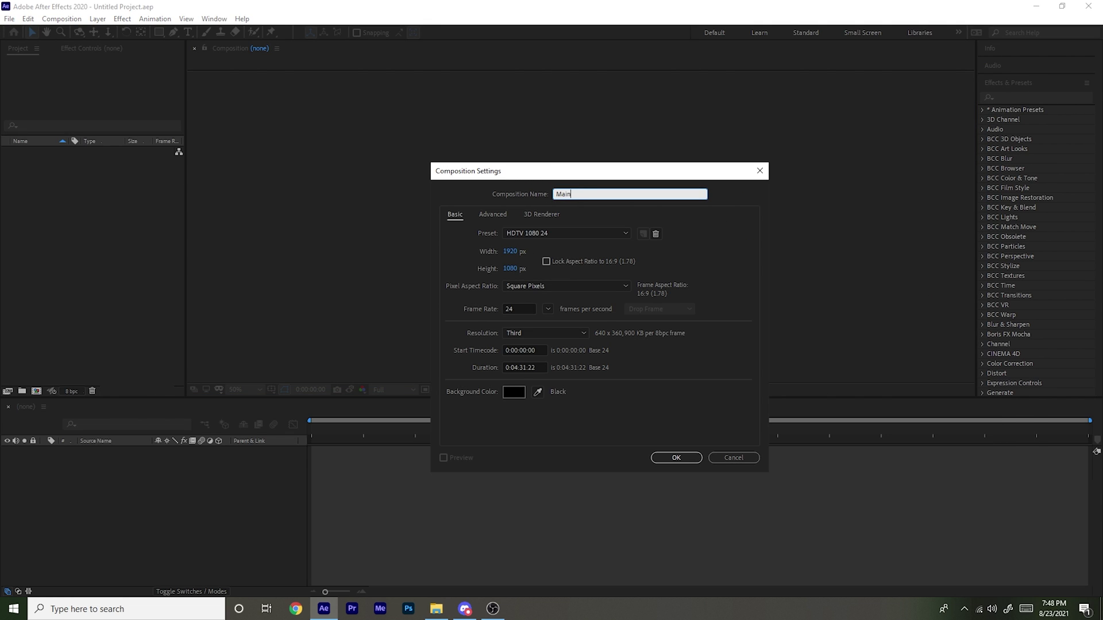
{"action": "left_click", "coordinate": [506, 311]}
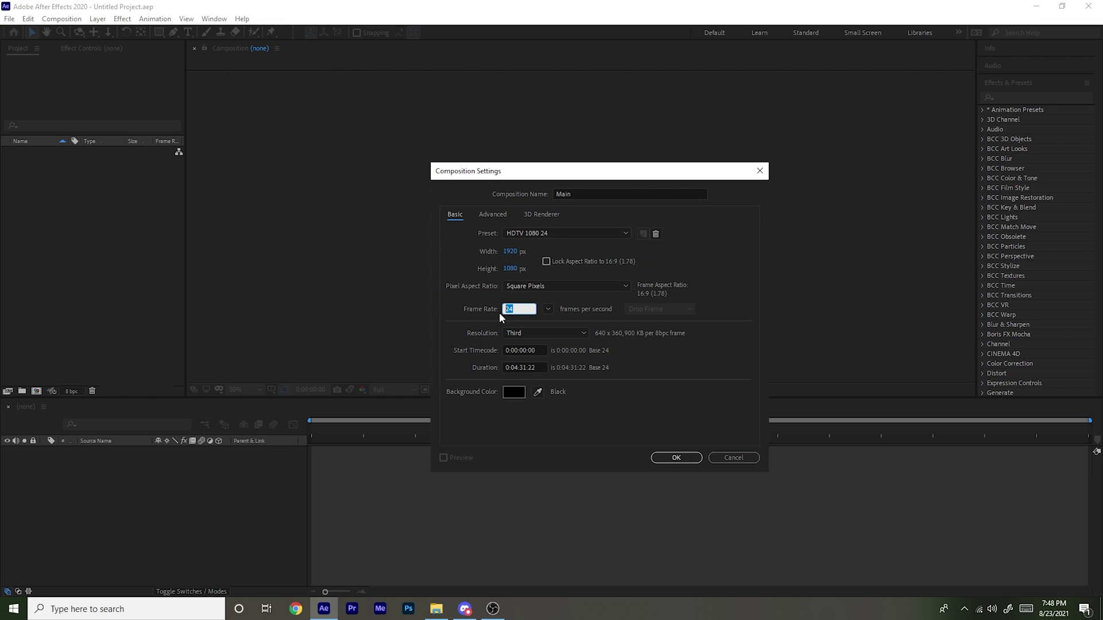
{"action": "left_click", "coordinate": [518, 309]}
{"action": "mouse_move", "coordinate": [518, 308]}
{"action": "left_mouse_down"}
{"action": "mouse_move", "coordinate": [481, 316]}
{"action": "mouse_move", "coordinate": [518, 312]}
{"action": "left_mouse_up"}
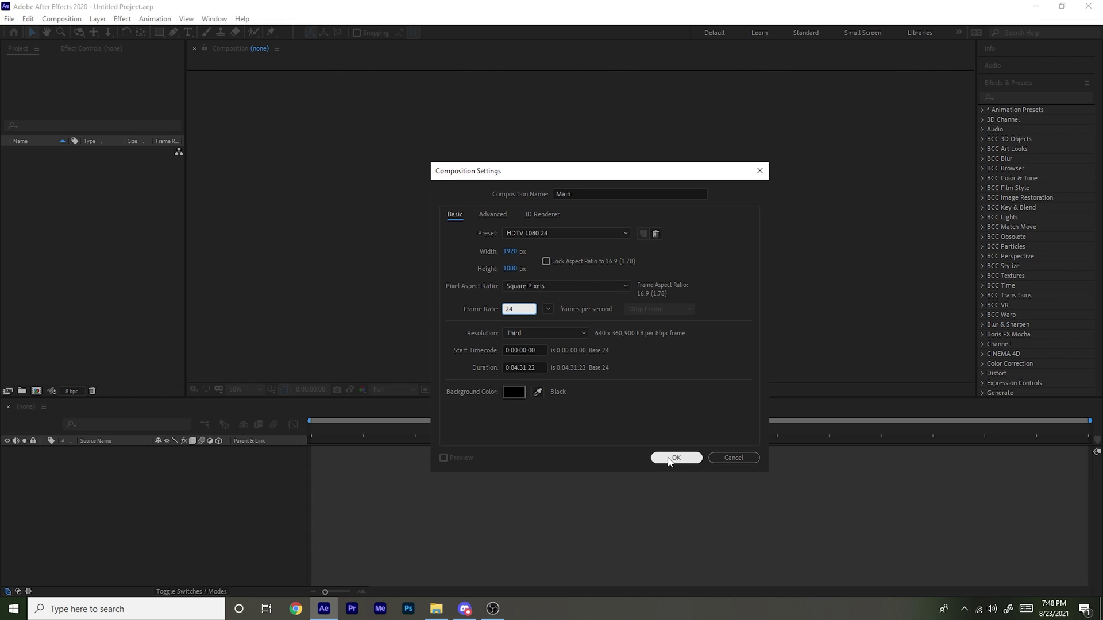
{"action": "left_click", "coordinate": [518, 366]}
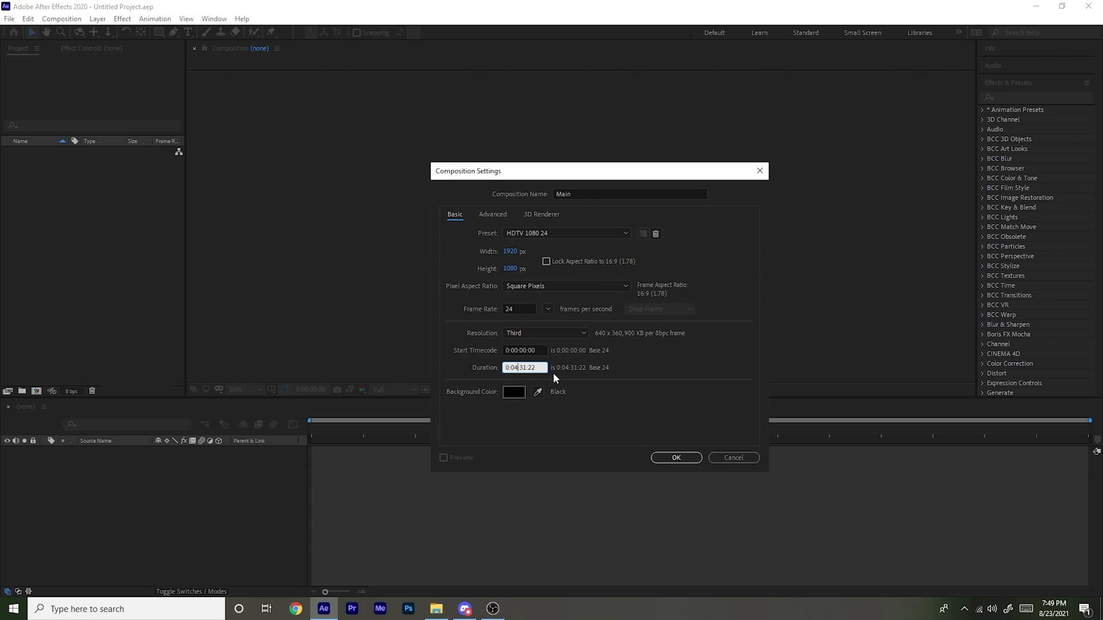
{"action": "type", "text": "21"}
{"action": "key", "text": "Return"}
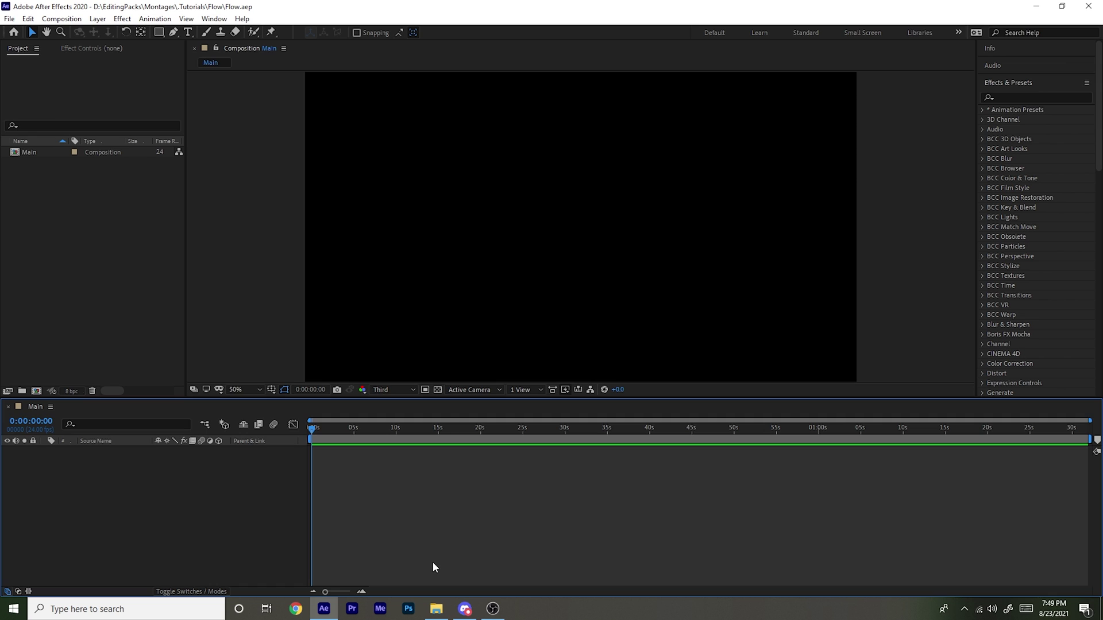
- Import the Son x2 crossroads gameplay video and the Netrum MP3 from File Explorer into the project
{"action": "left_click", "coordinate": [437, 609]}
{"action": "left_click", "coordinate": [440, 256]}
{"action": "left_click", "coordinate": [412, 278]}
{"action": "left_click", "coordinate": [431, 257], "text": "ctrl"}
{"action": "left_click_drag", "start_coordinate": [431, 257], "coordinate": [110, 274]}
{"action": "left_click", "coordinate": [88, 274]}
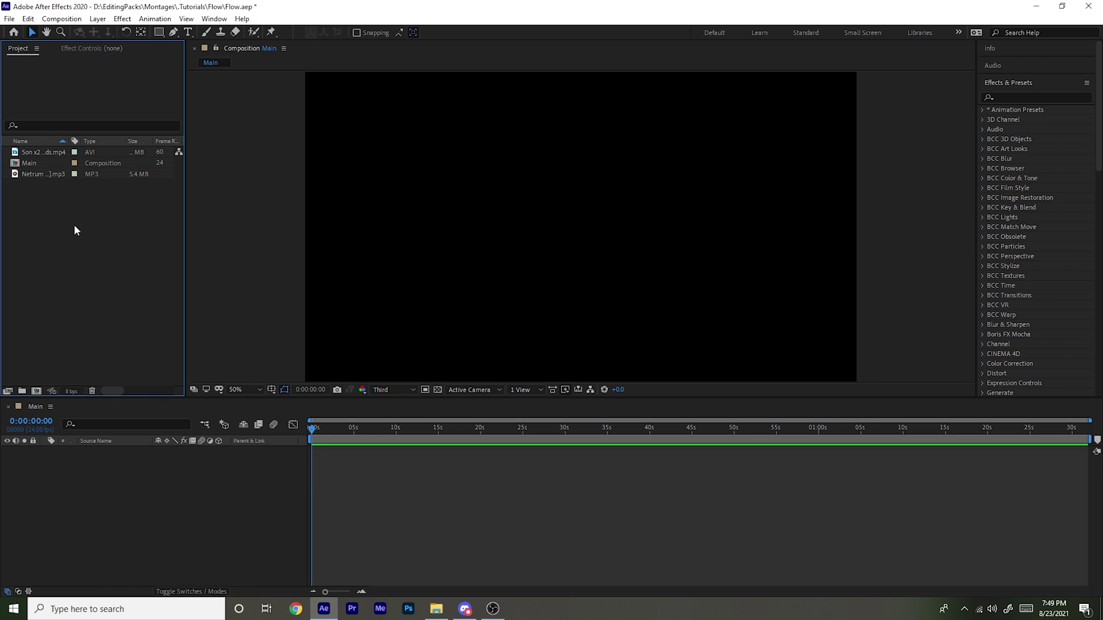
- Place the Netrum MP3 in the Main timeline and use its waveform to start the song just before the drop near 0:00:41:00
{"action": "left_click_drag", "start_coordinate": [41, 175], "coordinate": [343, 460]}
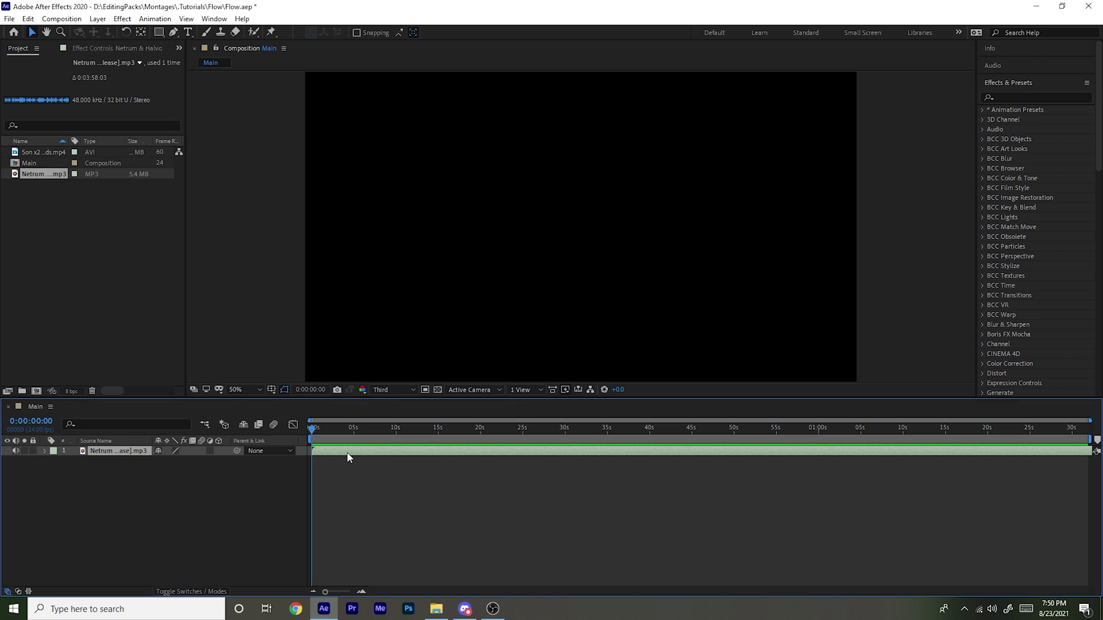
{"action": "key", "text": "l"}
{"action": "key", "text": "l"}
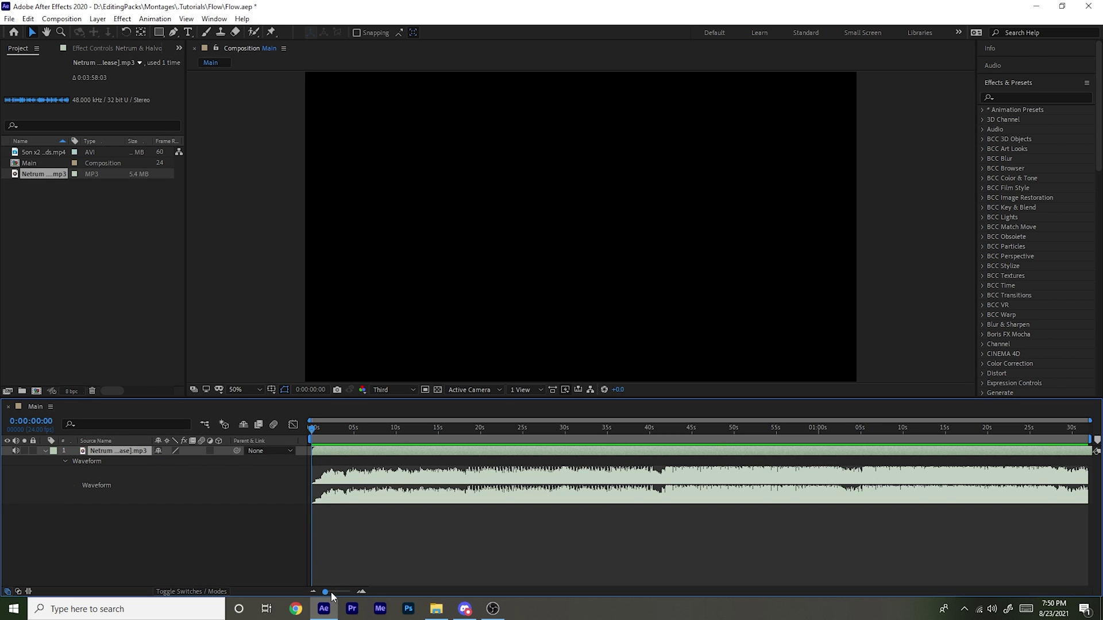
{"action": "left_click_drag", "start_coordinate": [661, 435], "coordinate": [660, 433]}
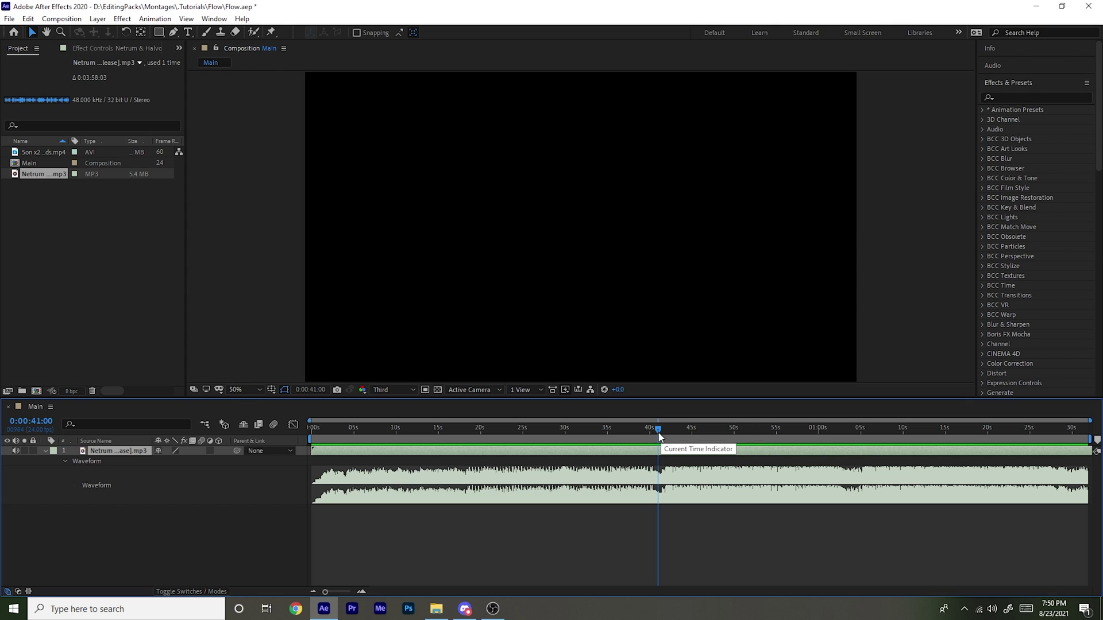
{"action": "left_click_drag", "start_coordinate": [660, 434], "coordinate": [656, 434]}
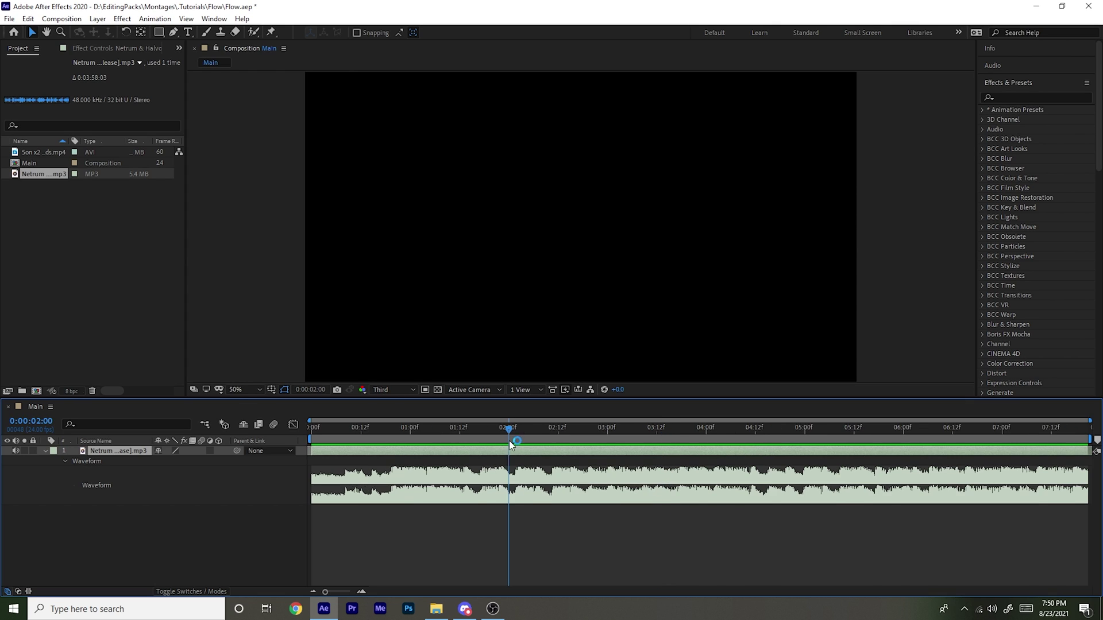
- Add the Son x2 gameplay clip beneath the music layer, starting at about one second, and mute its audio
{"action": "left_click", "coordinate": [463, 520]}
{"action": "left_click_drag", "start_coordinate": [41, 152], "coordinate": [451, 500]}
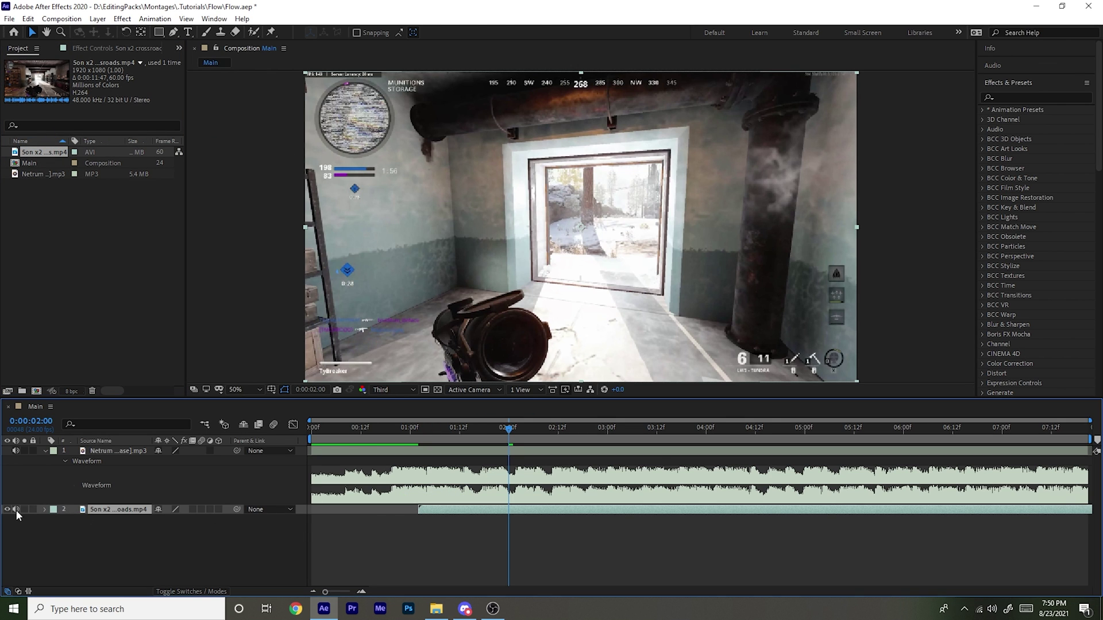
{"action": "left_click", "coordinate": [16, 509]}
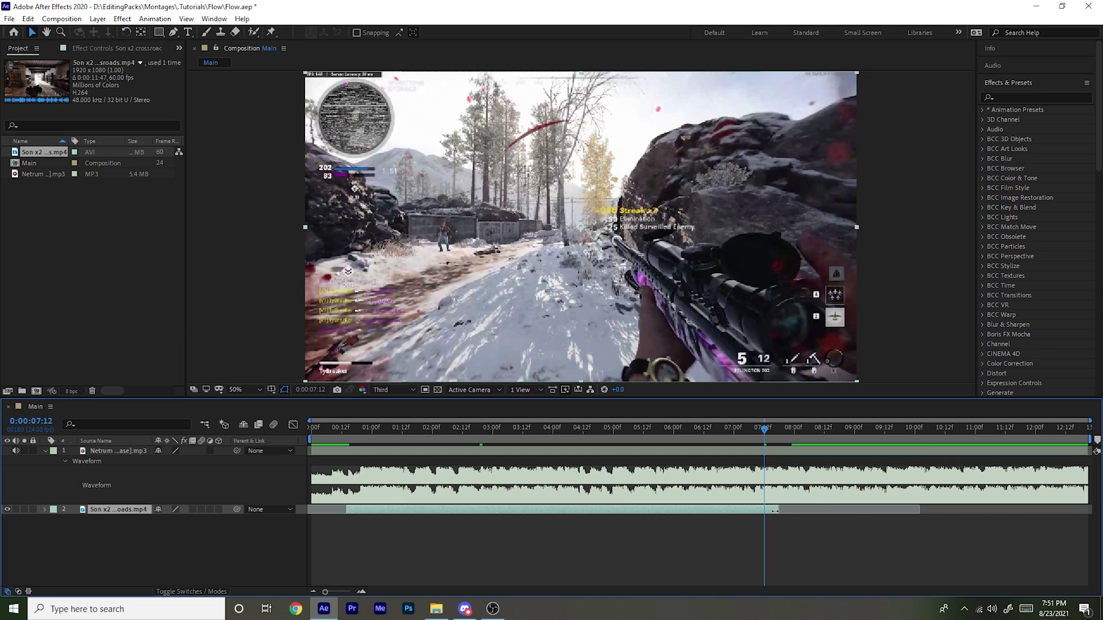
- Enable time remapping on the gameplay clip and add Time Remap keyframes at its trimmed start, 0:00:00:14, and end, 0:00:07:12
{"action": "right_click", "coordinate": [437, 512]}
{"action": "mouse_move", "coordinate": [502, 245]}
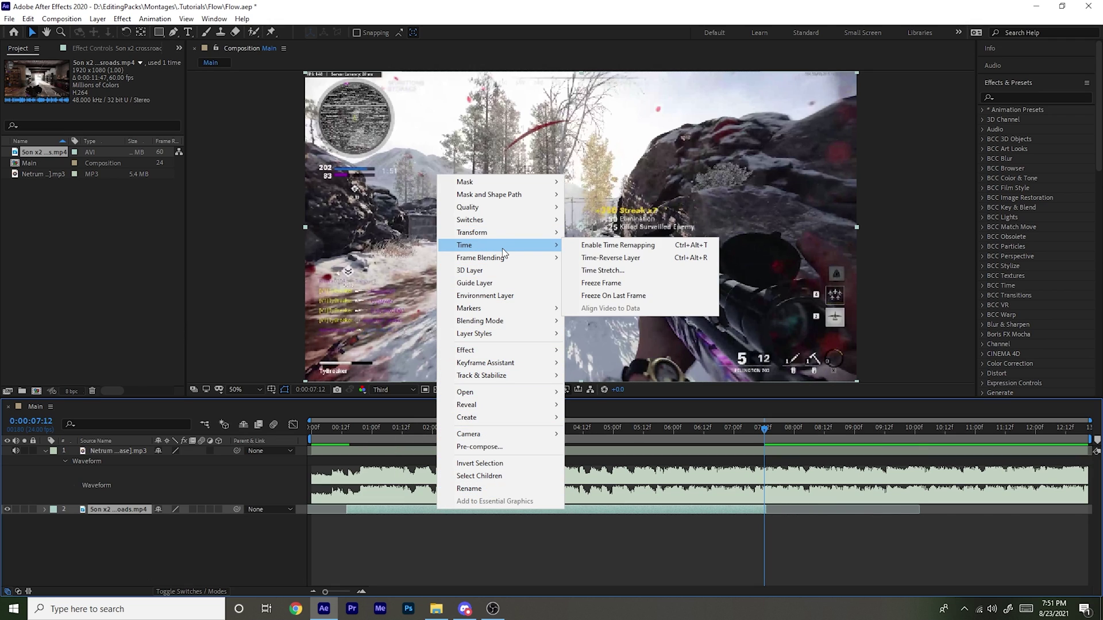
{"action": "left_click", "coordinate": [605, 246]}
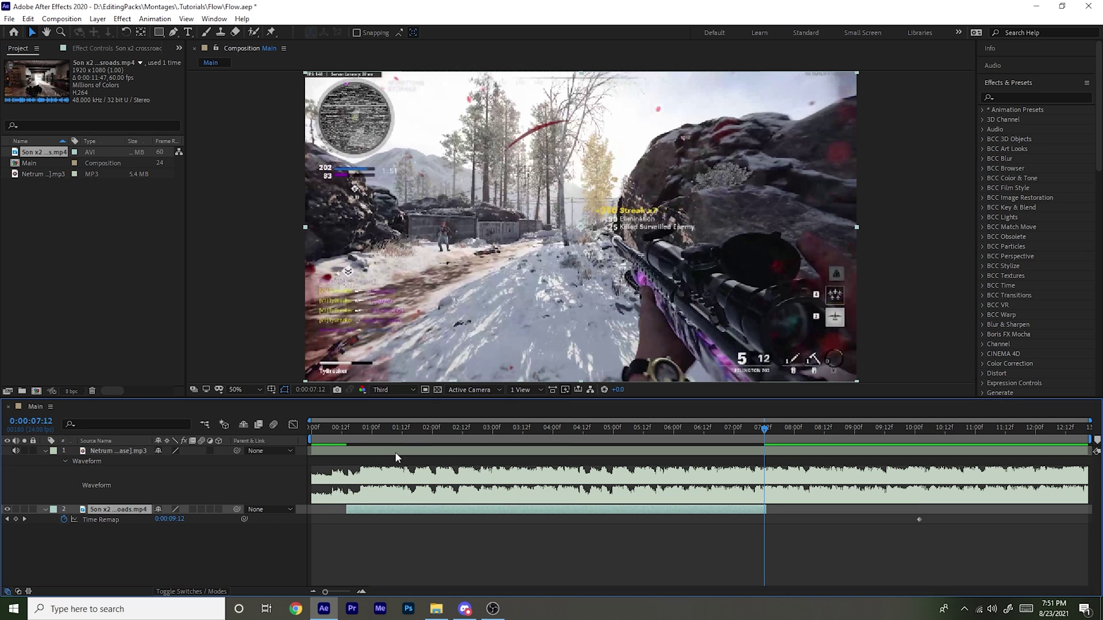
{"action": "left_click", "coordinate": [347, 439]}
{"action": "left_click", "coordinate": [16, 519]}
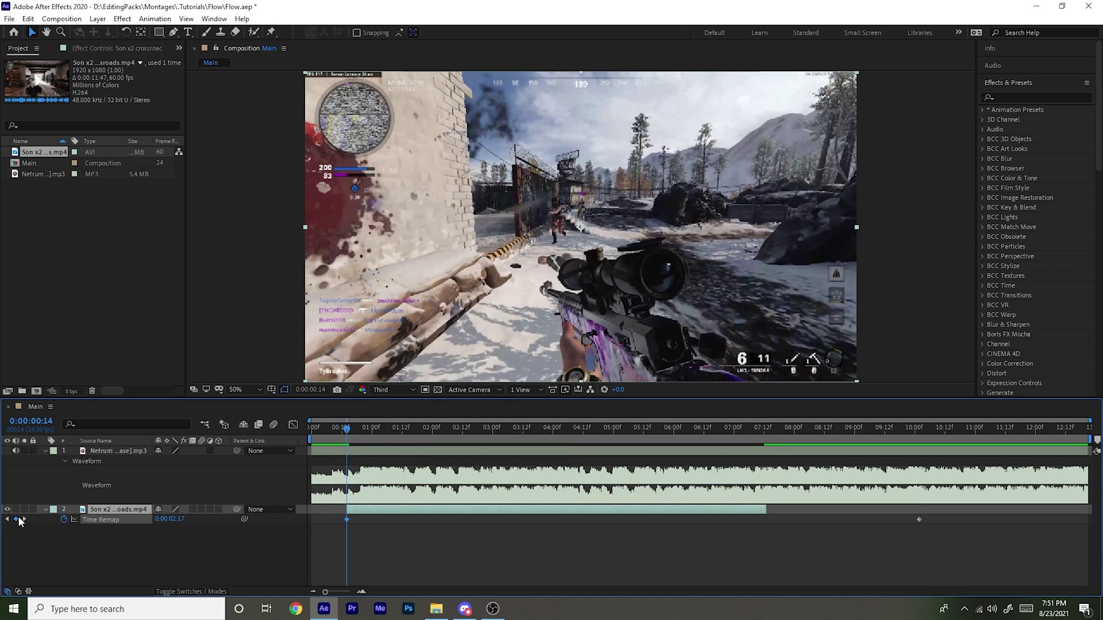
{"action": "left_click_drag", "start_coordinate": [745, 439], "coordinate": [764, 441]}
{"action": "left_click", "coordinate": [15, 519]}
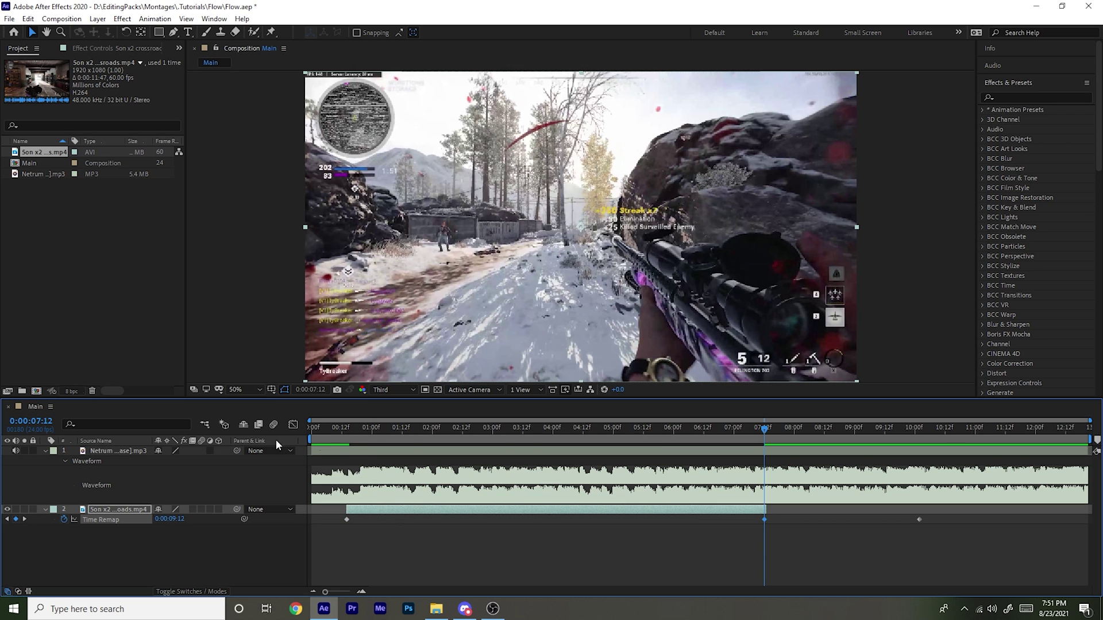
- Move the gameplay clip to the composition start and add a Time Remap keyframe at the first kill shot, 0:00:00:12
{"action": "key", "text": "Home"}
{"action": "left_click_drag", "start_coordinate": [379, 510], "coordinate": [345, 505]}
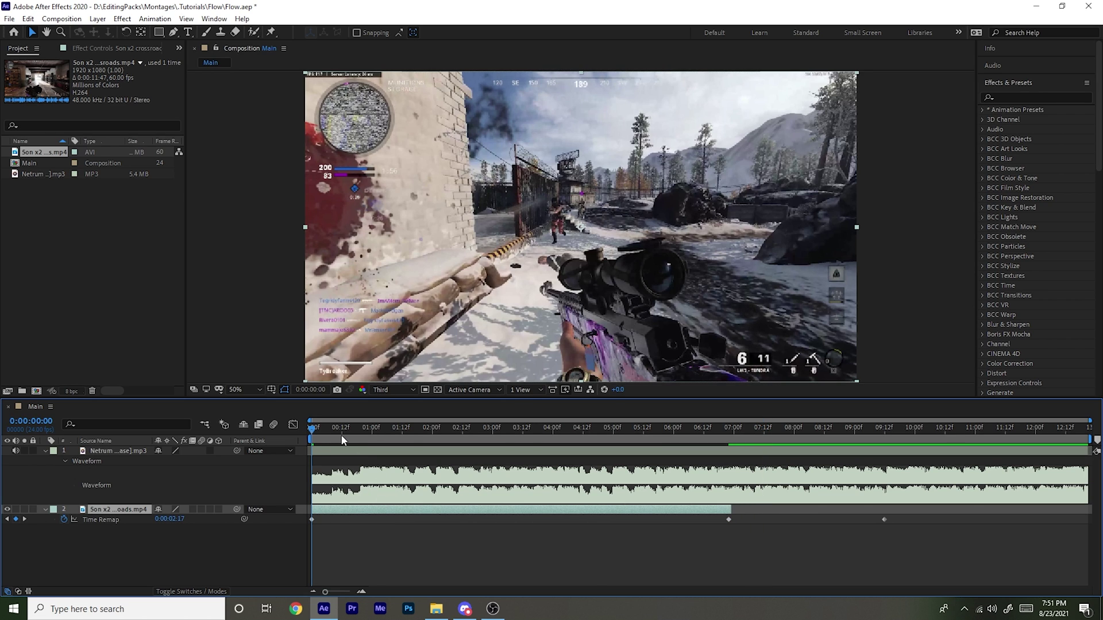
{"action": "left_click", "coordinate": [343, 450]}
{"action": "left_click_drag", "start_coordinate": [321, 441], "coordinate": [342, 441]}
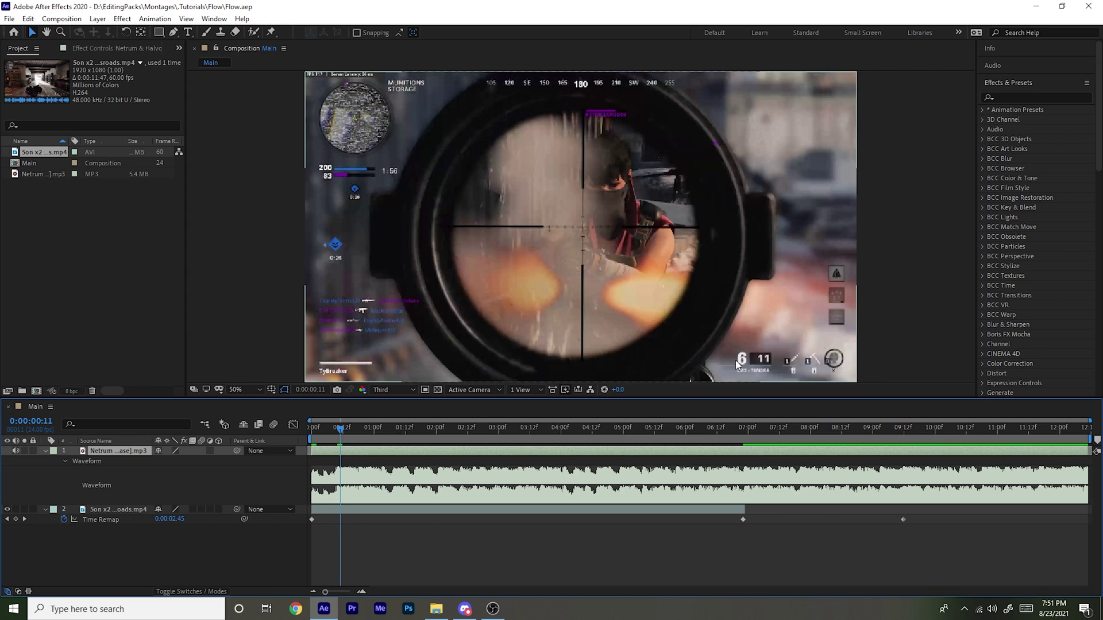
{"action": "key", "text": "Page_Down"}
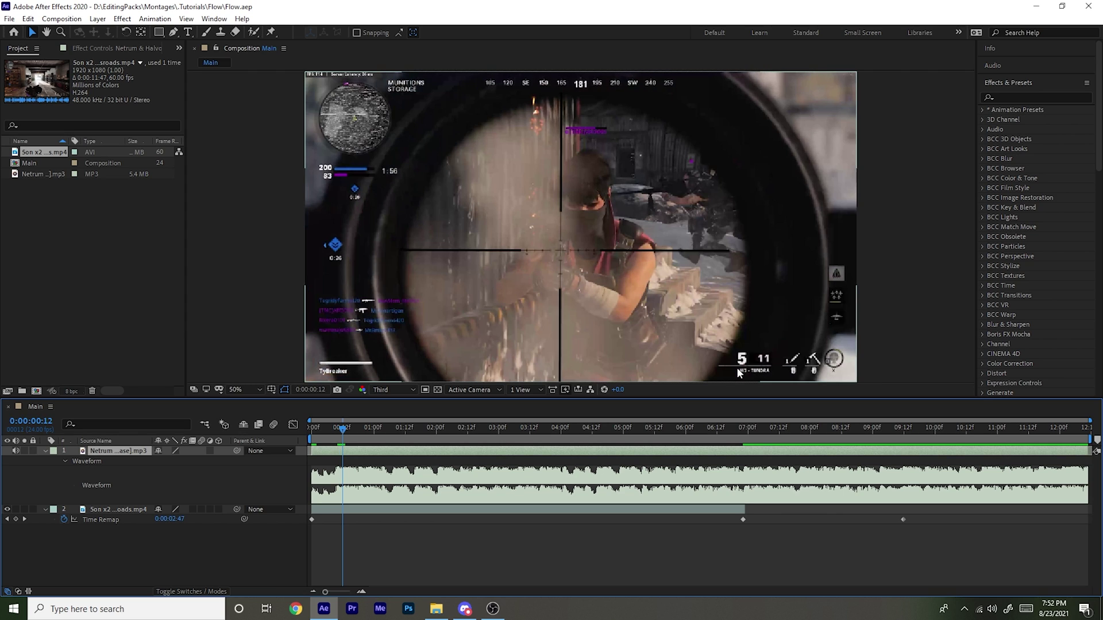
{"action": "left_click", "coordinate": [17, 520]}
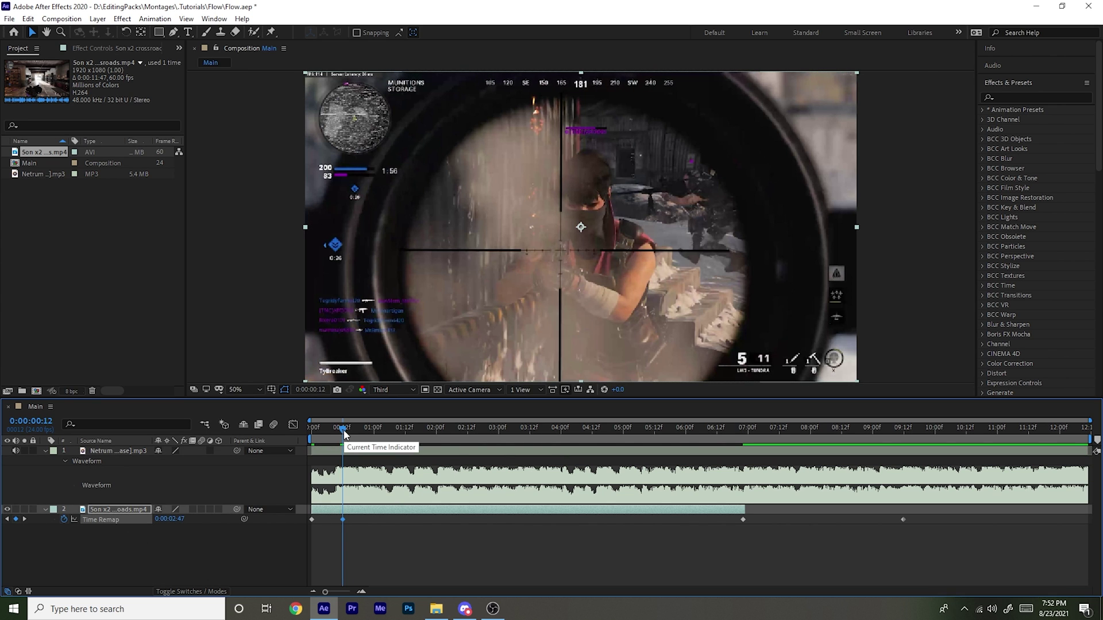
- Add Time Remap keyframes at the remaining kill shots in the gameplay clip, starting with the one at 0:00:01:13
{"action": "left_click_drag", "start_coordinate": [344, 435], "coordinate": [411, 439]}
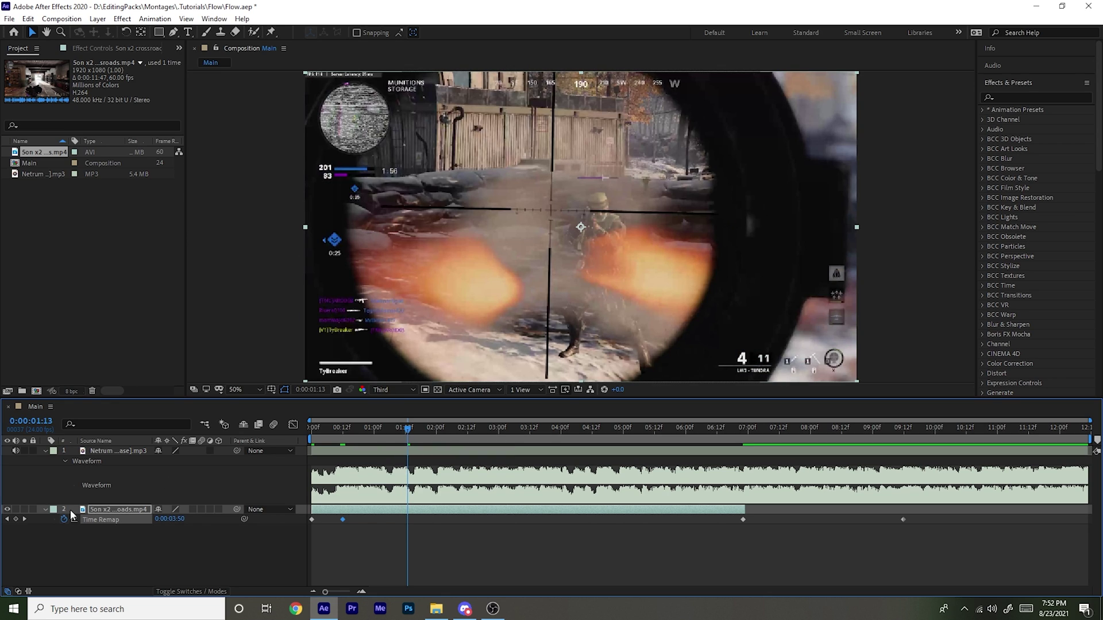
{"action": "left_click", "coordinate": [15, 519]}
{"action": "left_click_drag", "start_coordinate": [407, 436], "coordinate": [480, 439]}
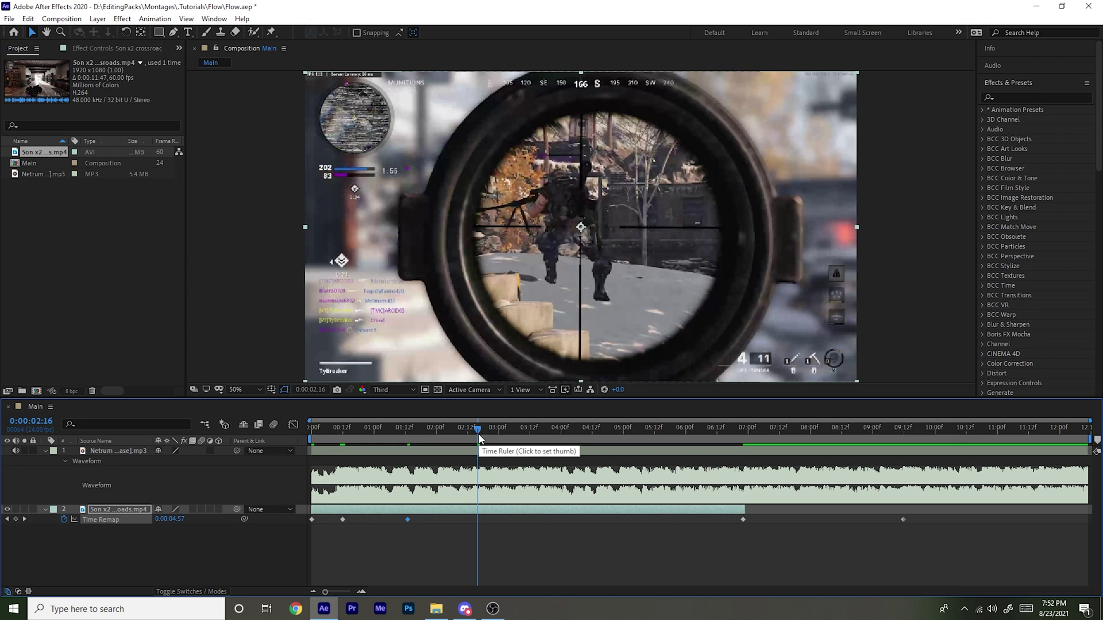
{"action": "left_click", "coordinate": [480, 439]}
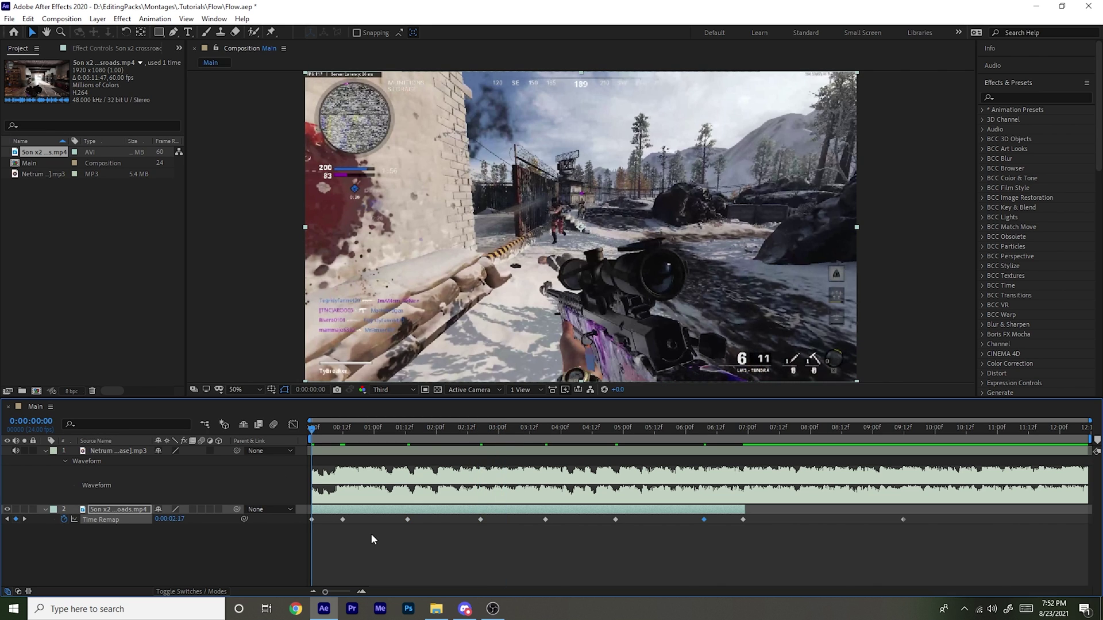
- Preview the start and shift all kill keyframes together so the first kill lands on the beat at 0:00:00:09
{"action": "key", "text": "space"}
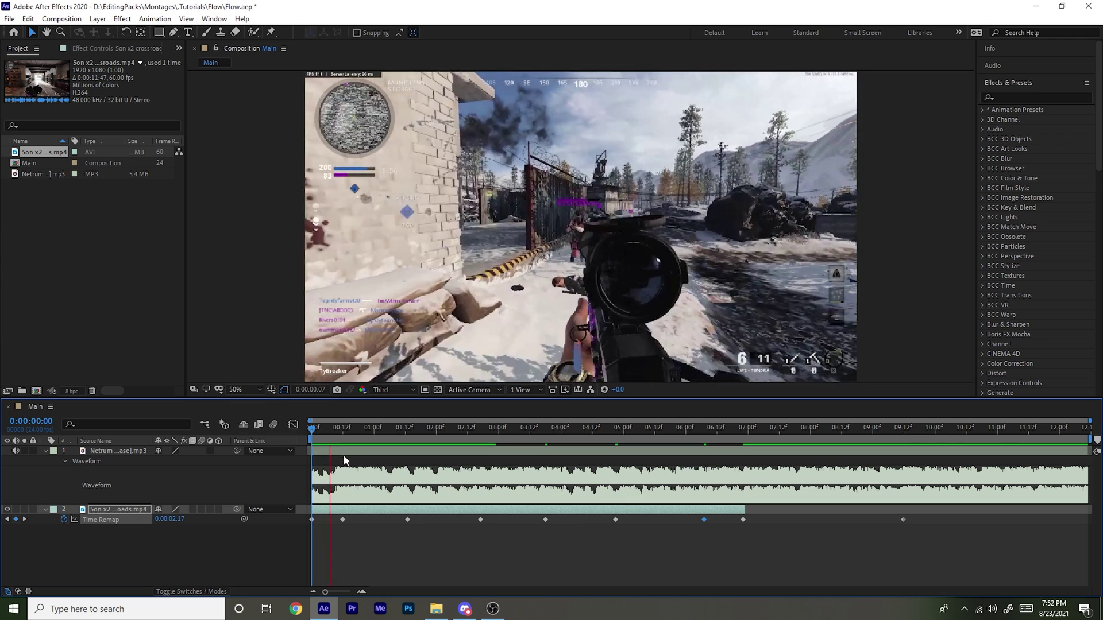
{"action": "left_click_drag", "start_coordinate": [344, 434], "coordinate": [336, 432]}
{"action": "left_click_drag", "start_coordinate": [755, 531], "coordinate": [338, 518]}
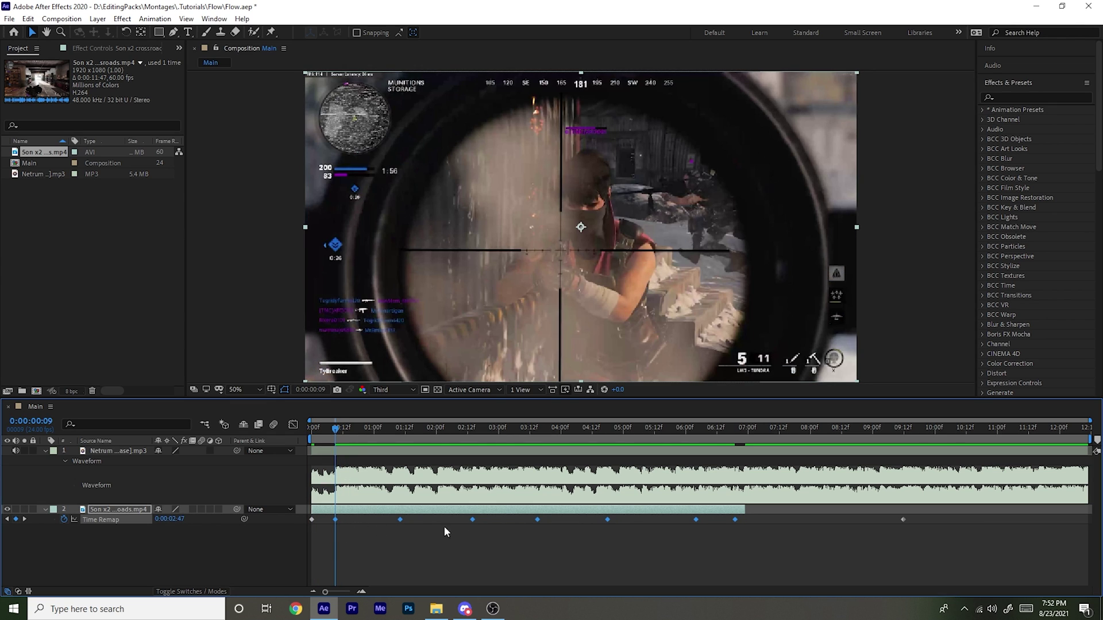
- Align the second and third kill keyframes with the beats at 0:00:01:03 and 0:00:01:20, moving the following keyframes along with them
{"action": "key", "text": "space"}
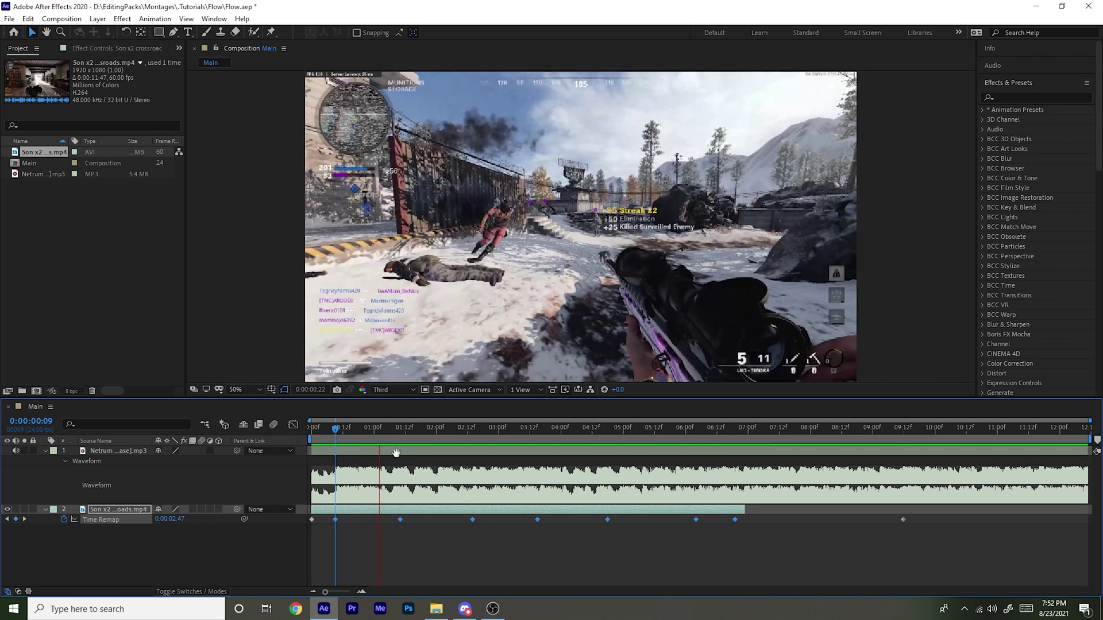
{"action": "left_click", "coordinate": [382, 434]}
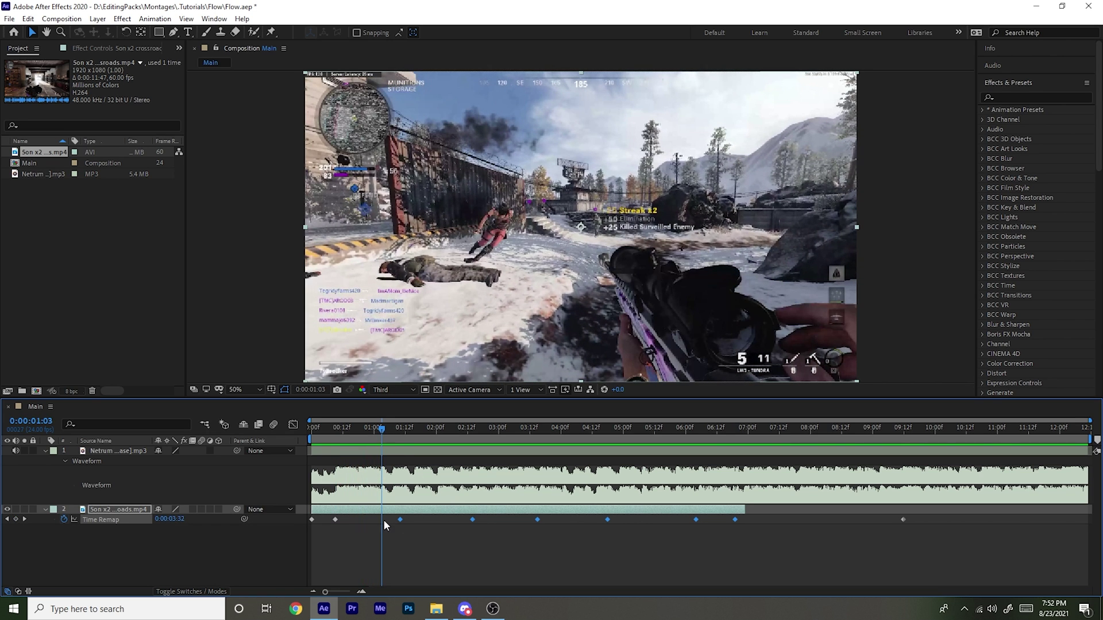
{"action": "left_click_drag", "start_coordinate": [401, 520], "coordinate": [385, 521]}
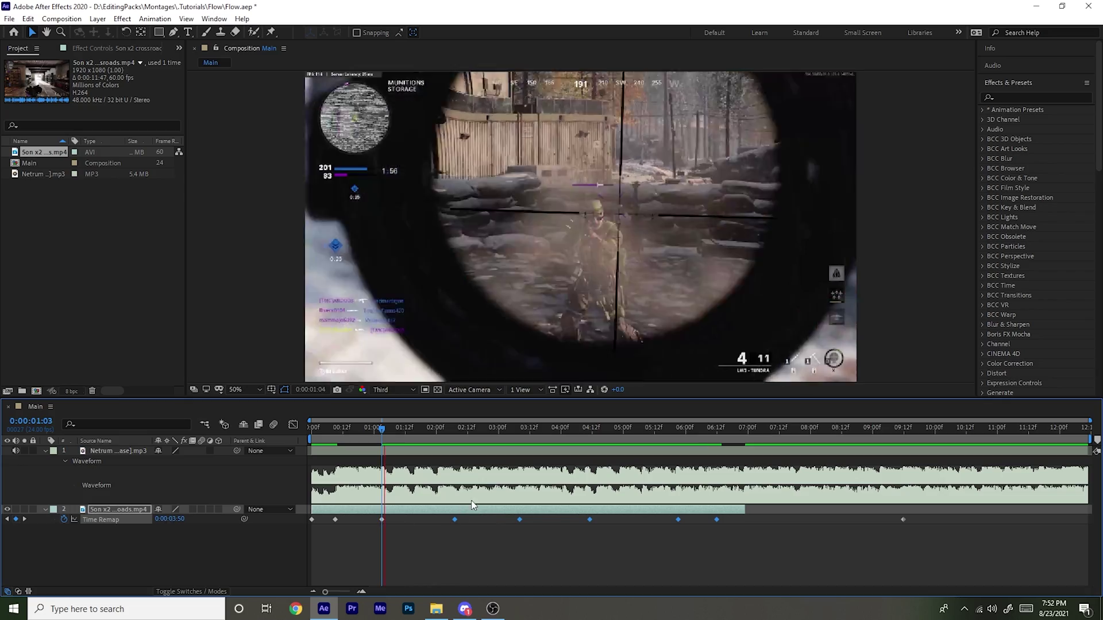
{"action": "left_click", "coordinate": [432, 432]}
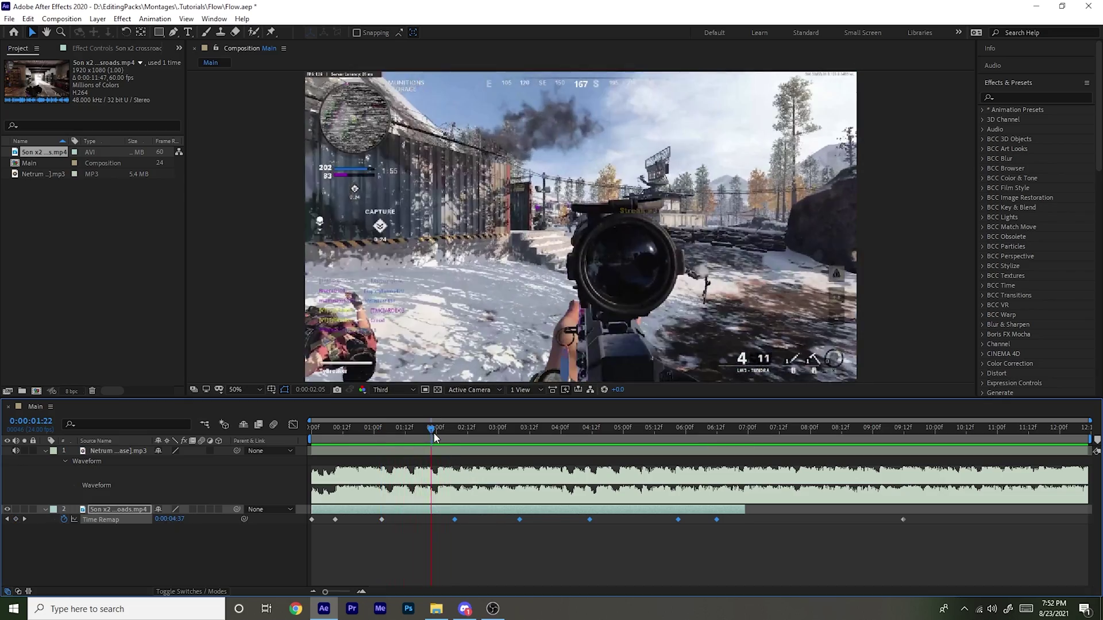
{"action": "left_click_drag", "start_coordinate": [435, 437], "coordinate": [425, 432]}
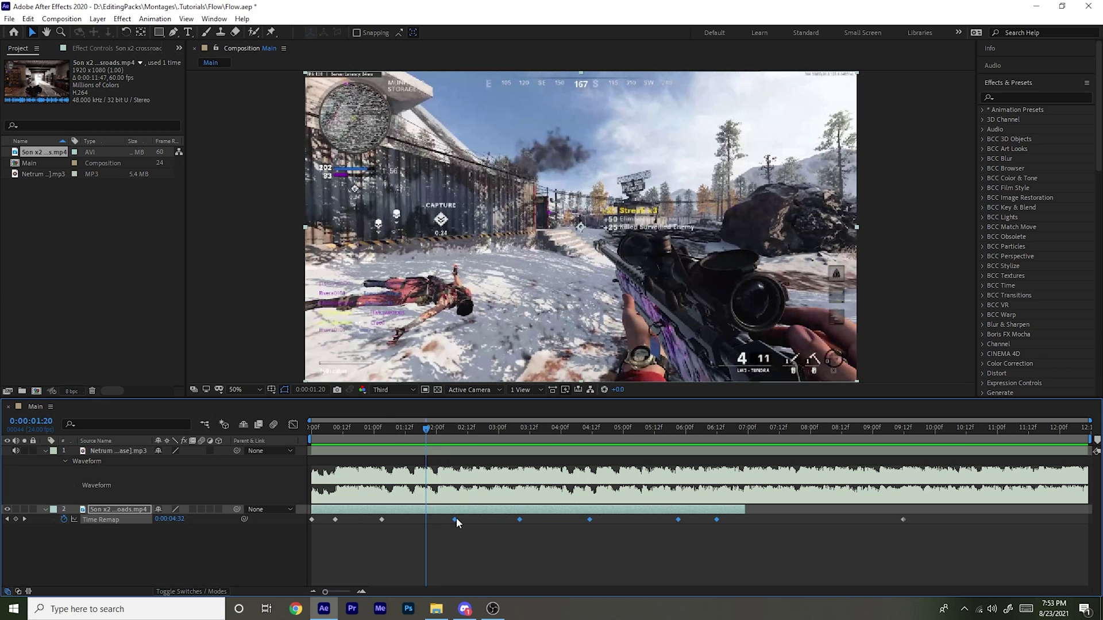
{"action": "left_click_drag", "start_coordinate": [455, 520], "coordinate": [427, 520]}
- Align the remaining kill keyframes with the music beats, placing the last kill at 0:00:04:09, and preview the ending
{"action": "key", "text": "space"}
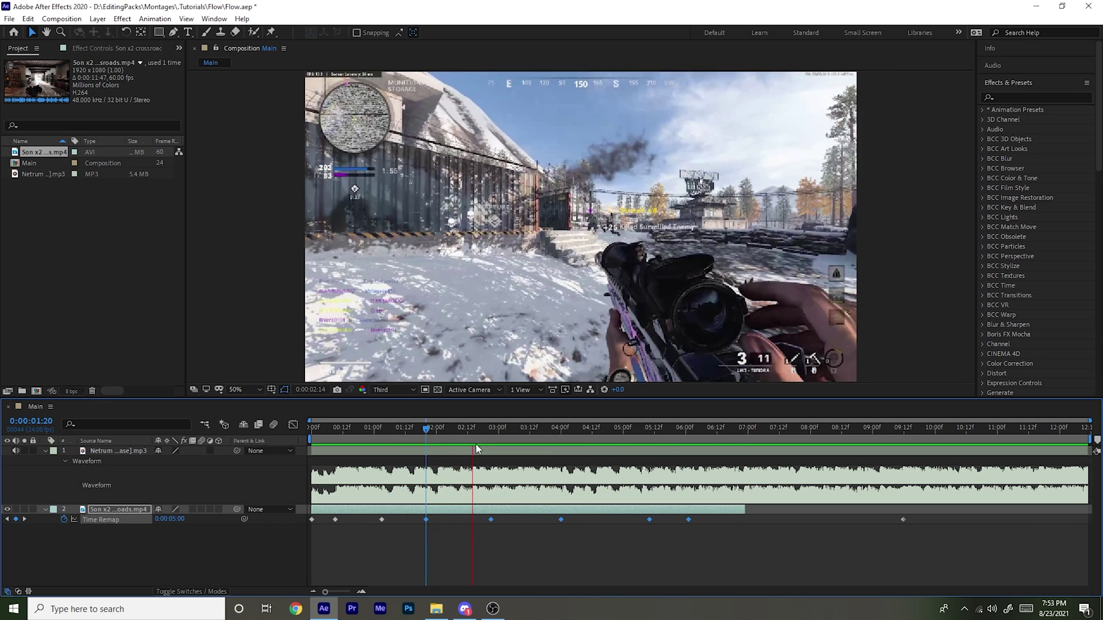
{"action": "key", "text": "space"}
{"action": "left_click", "coordinate": [426, 519], "text": "shift"}
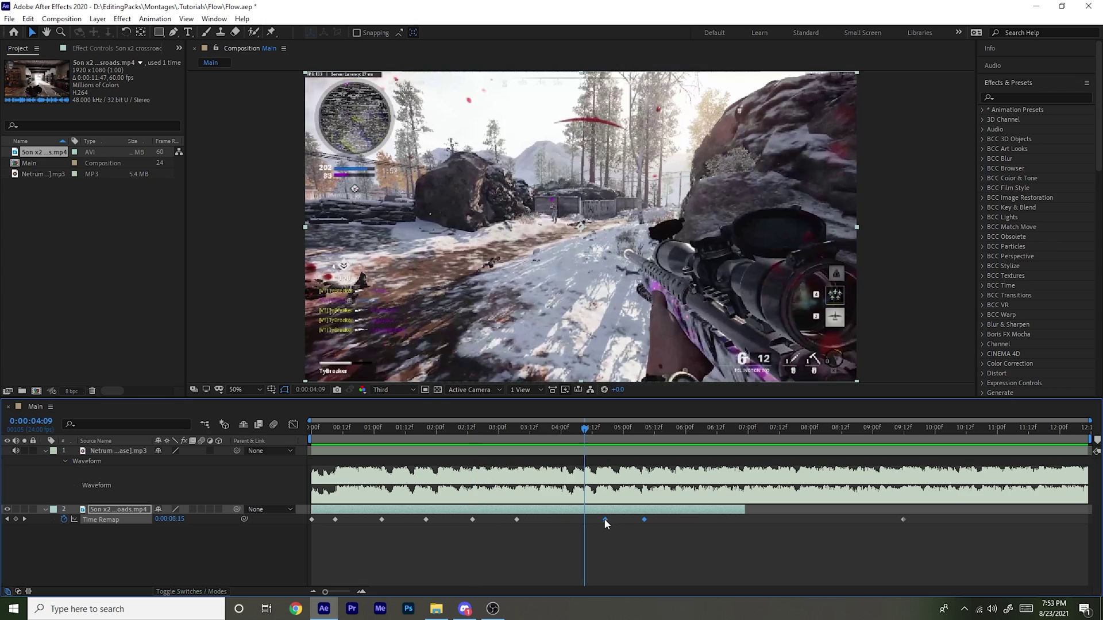
{"action": "left_click_drag", "start_coordinate": [604, 520], "coordinate": [585, 519]}
{"action": "left_click", "coordinate": [608, 538]}
{"action": "key", "text": "space"}
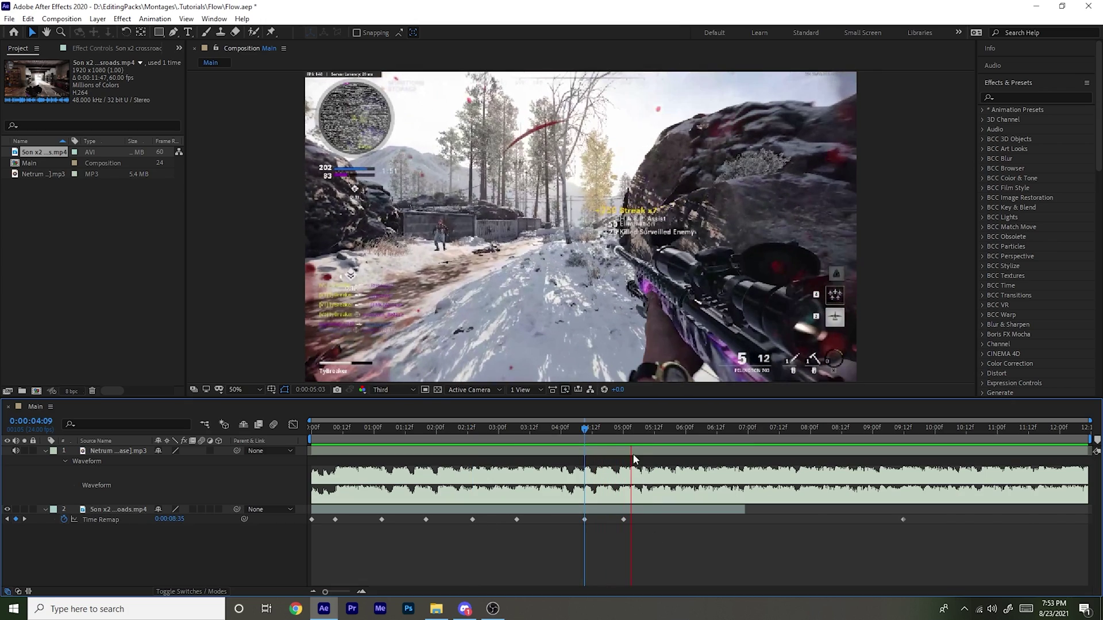
{"action": "left_click", "coordinate": [629, 436]}
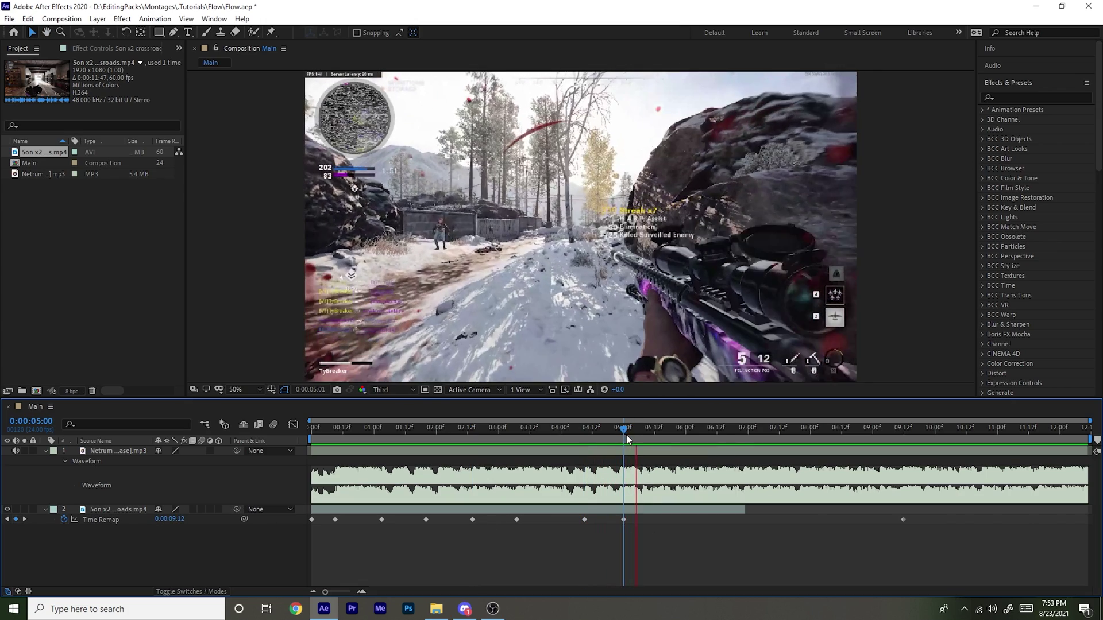
- Place the ending Time Remap keyframe at 0:00:05:03, trim the end of the gameplay clip to it and save the project
{"action": "left_click_drag", "start_coordinate": [628, 440], "coordinate": [631, 439]}
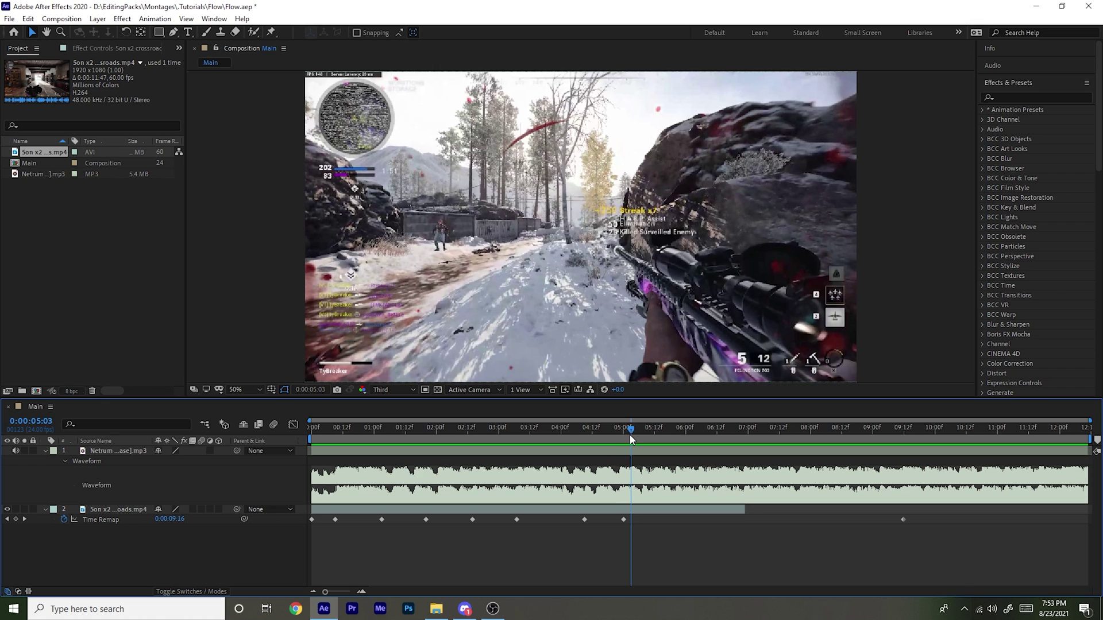
{"action": "left_click", "coordinate": [17, 520]}
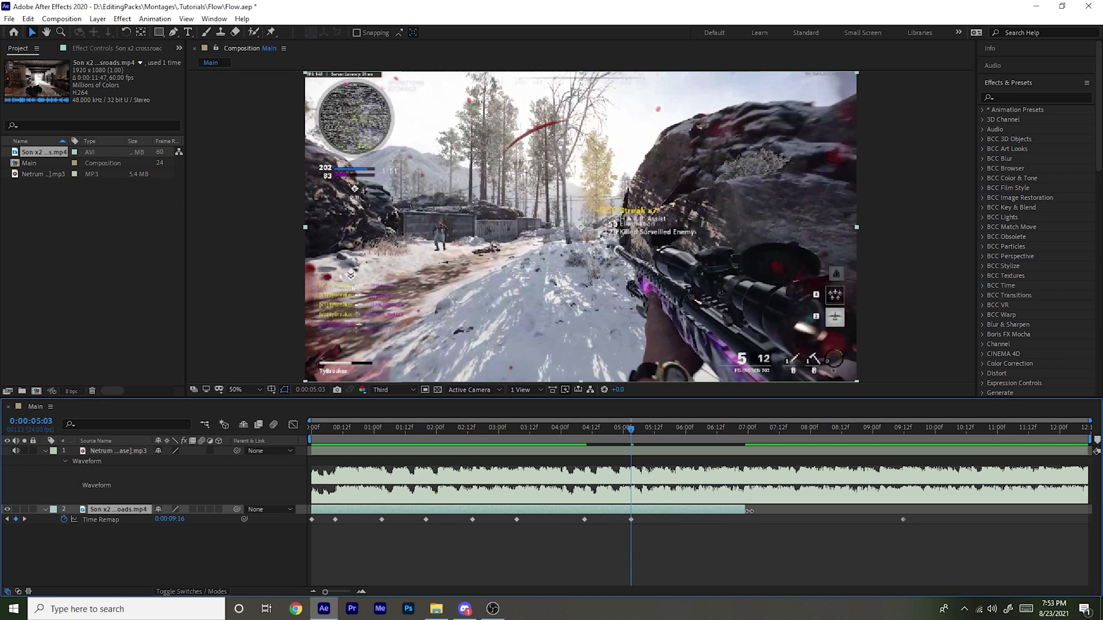
{"action": "left_click_drag", "start_coordinate": [745, 509], "coordinate": [632, 510]}
{"action": "key", "text": "ctrl+s"}
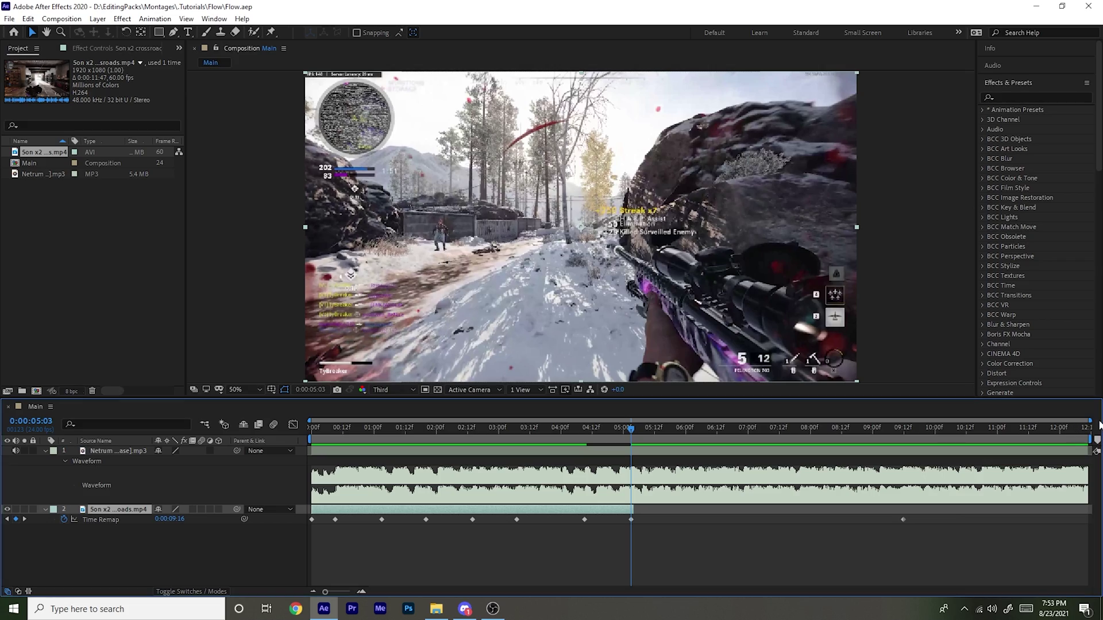
- Preview the opening and add a Time Remap keyframe at 0:00:00:18, midway between the first and second kill keyframes
{"action": "left_click_drag", "start_coordinate": [1090, 420], "coordinate": [915, 419]}
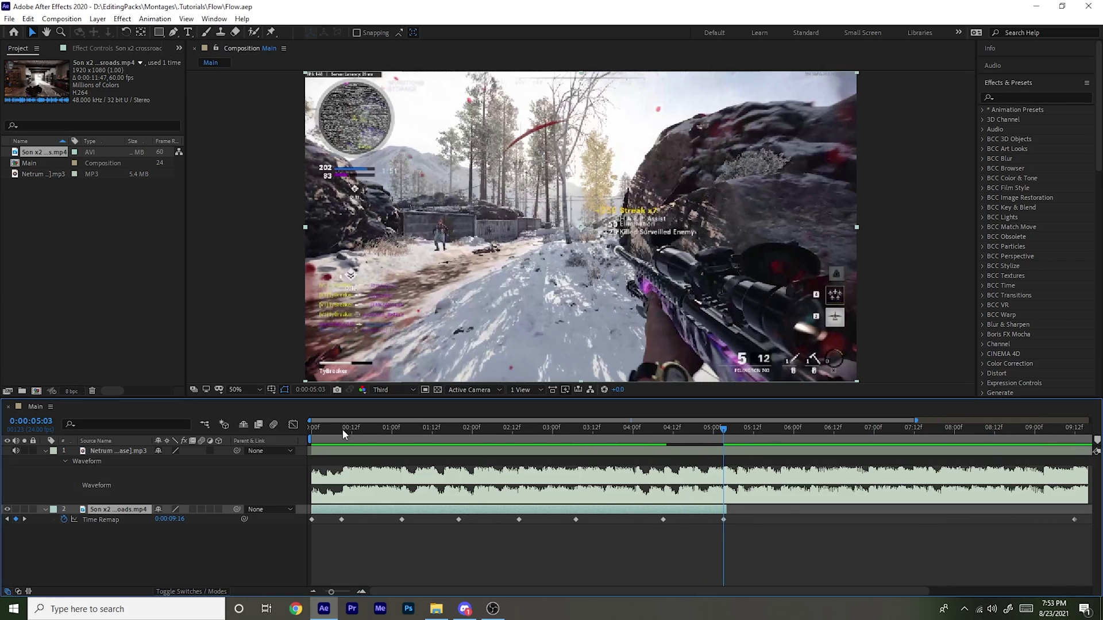
{"action": "mouse_move", "coordinate": [324, 433]}
{"action": "left_mouse_down"}
{"action": "mouse_move", "coordinate": [379, 439]}
{"action": "mouse_move", "coordinate": [312, 440]}
{"action": "left_mouse_up"}
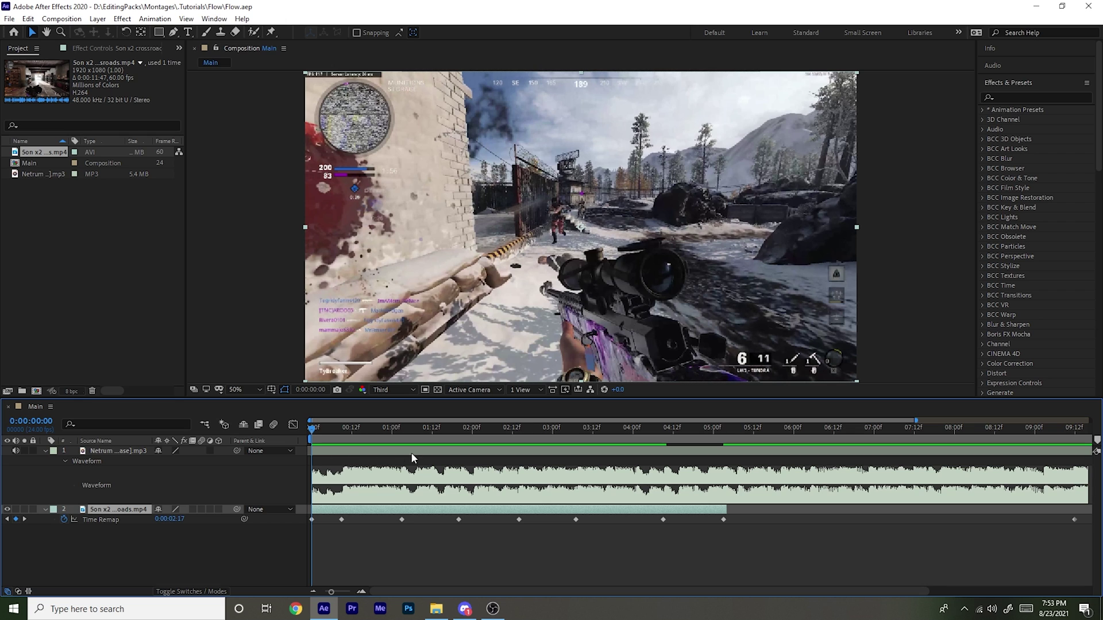
{"action": "key", "text": "space"}
{"action": "left_click", "coordinate": [368, 435]}
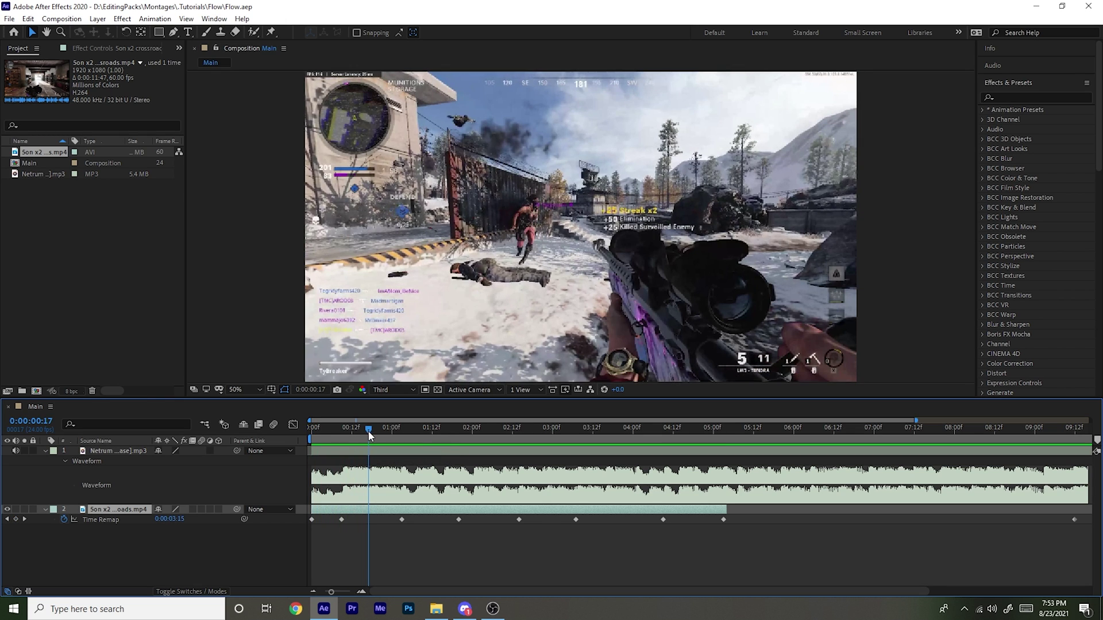
{"action": "left_click", "coordinate": [371, 435]}
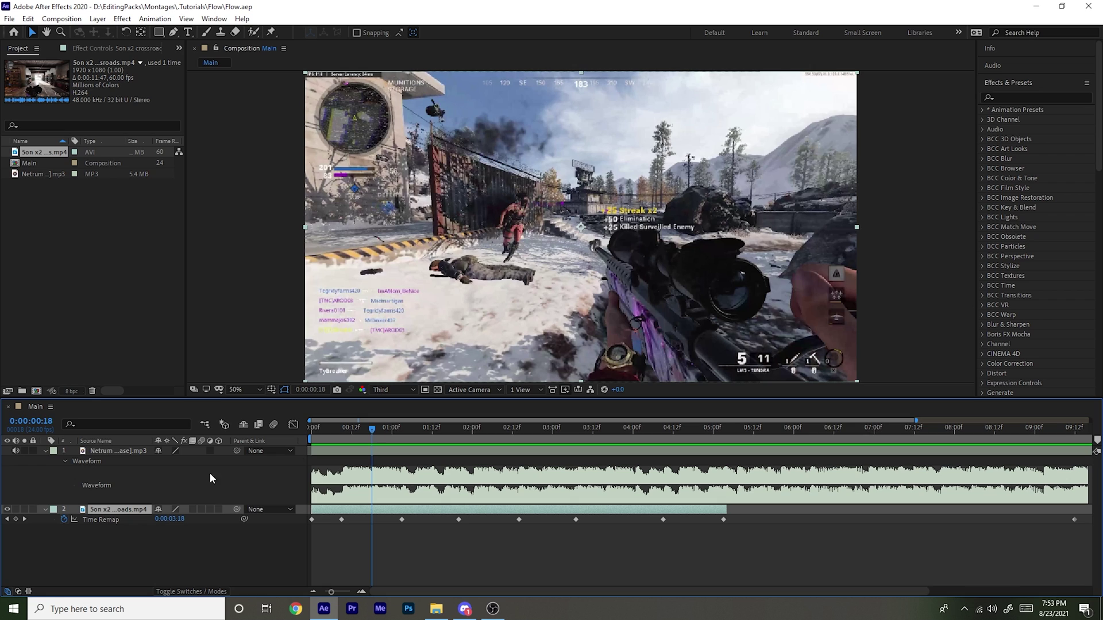
{"action": "left_click", "coordinate": [15, 520]}
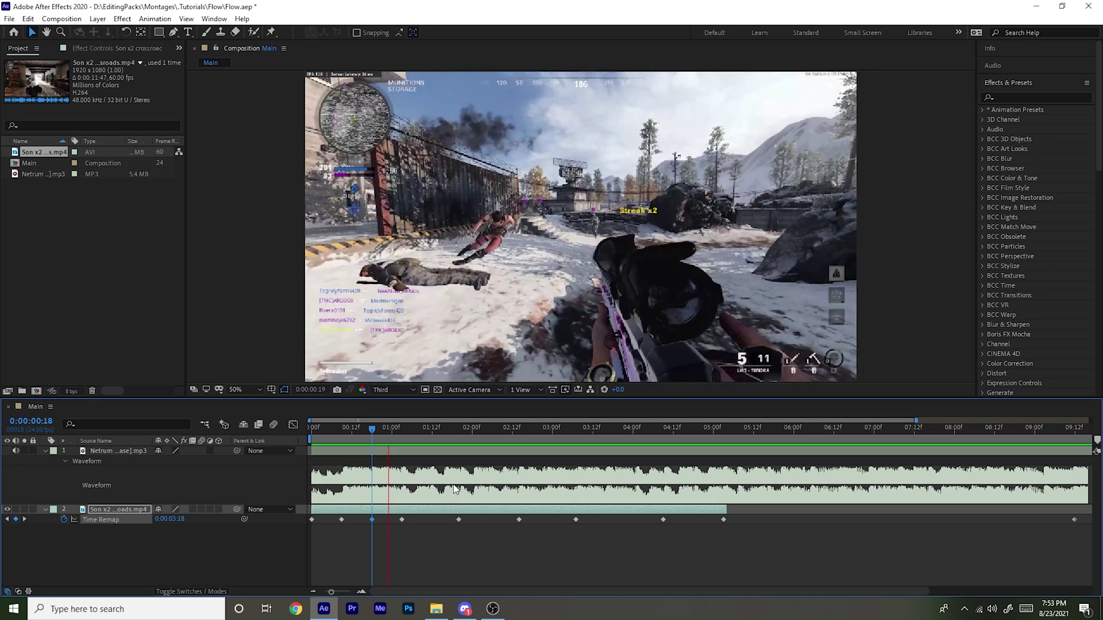
- Add Time Remap keyframes midway between the remaining kill keyframes and remove the extra one at 0:00:04:18
{"action": "left_click", "coordinate": [431, 431]}
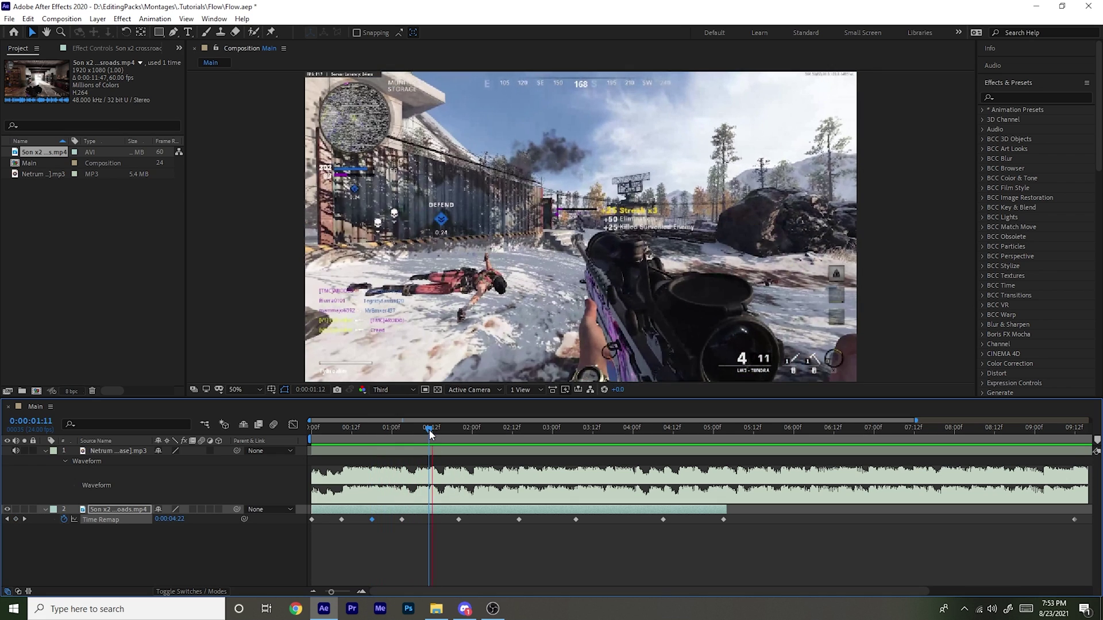
{"action": "left_click_drag", "start_coordinate": [429, 434], "coordinate": [489, 438]}
{"action": "left_click", "coordinate": [16, 519]}
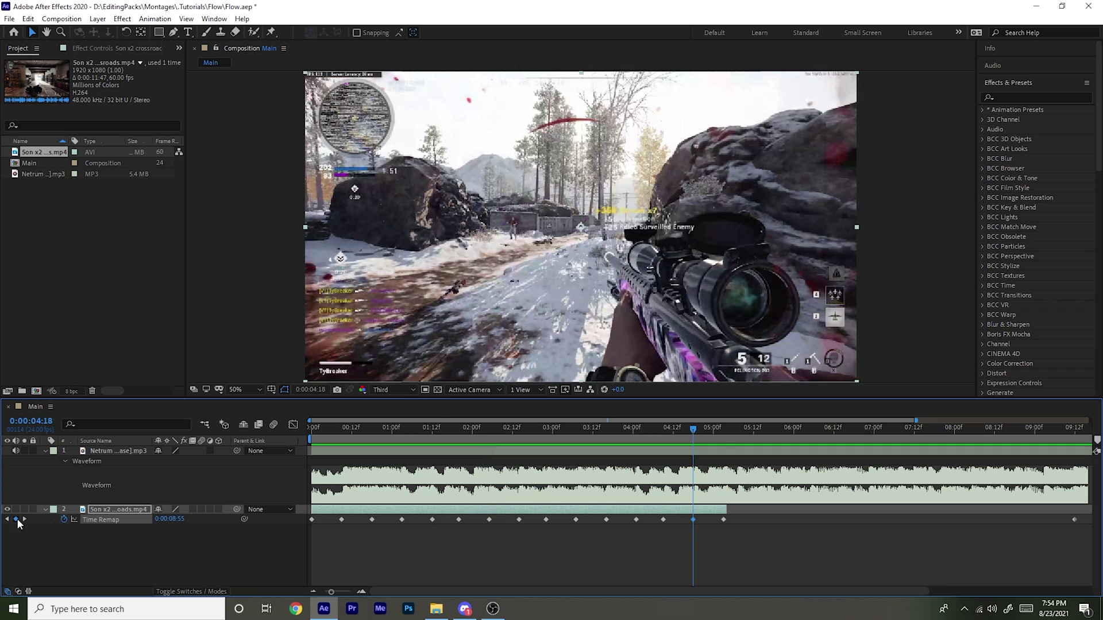
{"action": "left_click", "coordinate": [16, 520]}
{"action": "left_click", "coordinate": [713, 430]}
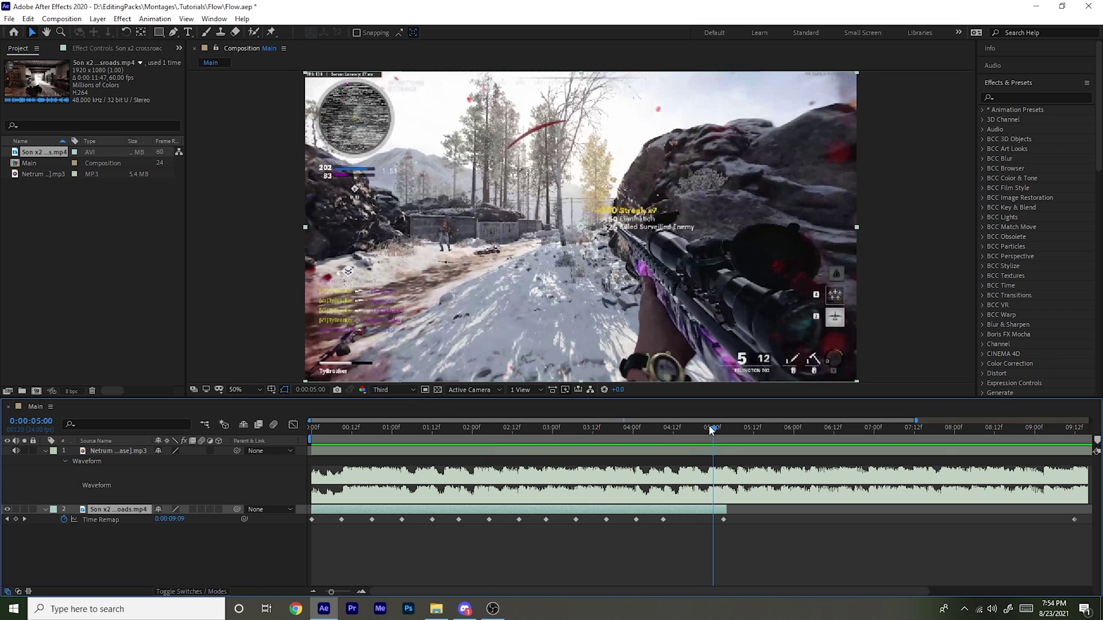
- Apply Easy Ease to all Time Remap keyframes from the clip's start through the one at 0:00:05:03
{"action": "left_click_drag", "start_coordinate": [711, 430], "coordinate": [581, 470]}
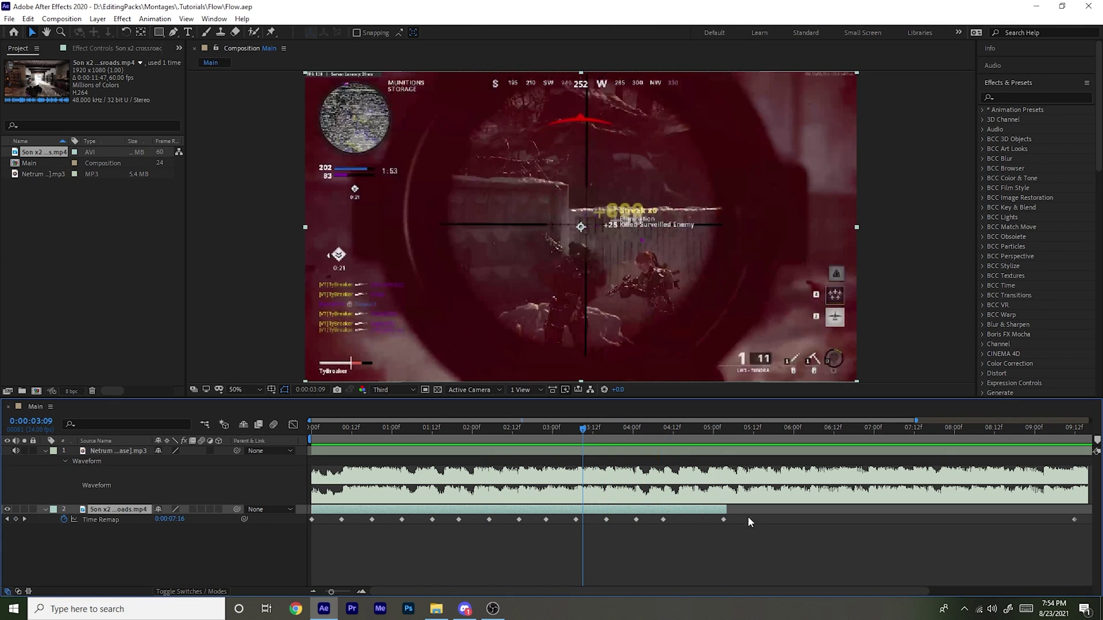
{"action": "left_click_drag", "start_coordinate": [773, 517], "coordinate": [314, 525]}
{"action": "right_click", "coordinate": [342, 521]}
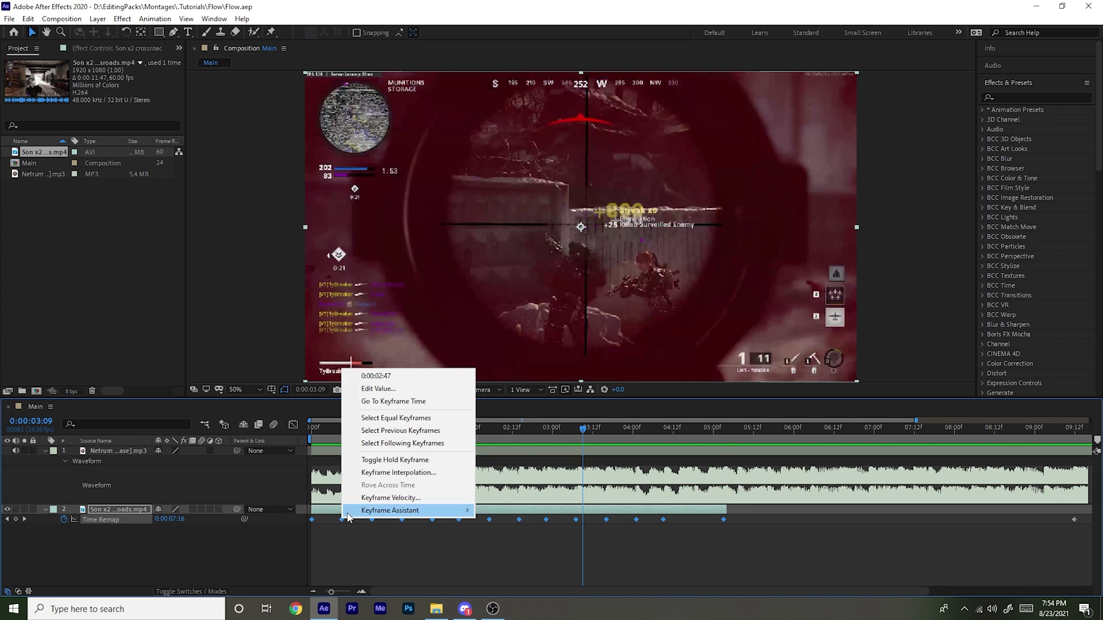
{"action": "mouse_move", "coordinate": [355, 516]}
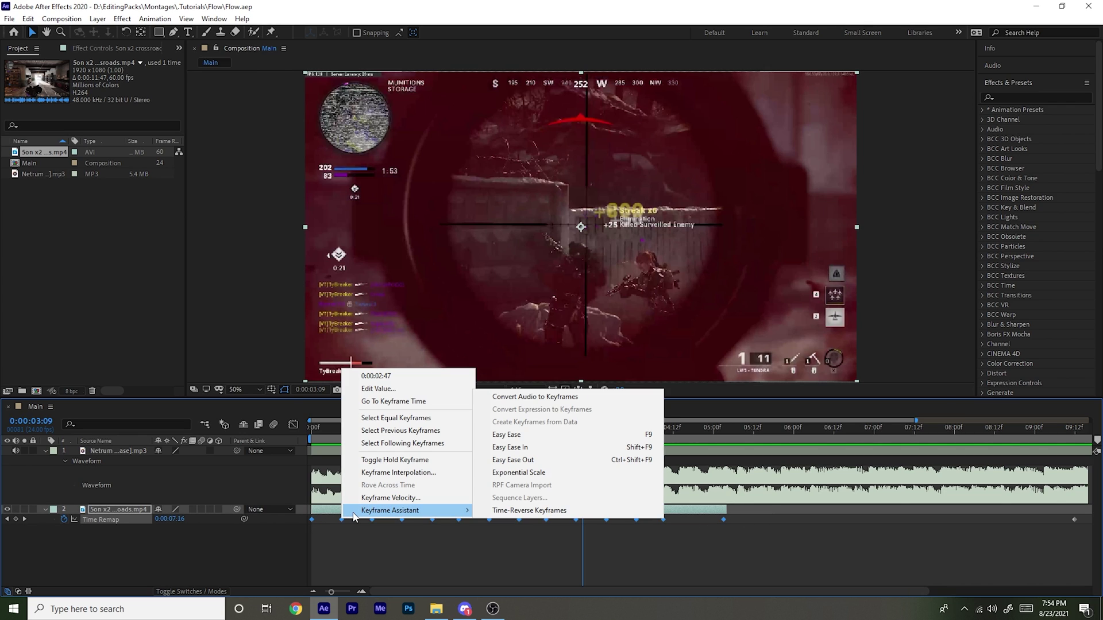
{"action": "left_click", "coordinate": [610, 435]}
- Show the Time Remap curve in the graph editor, view its speed graph and return to the value graph
{"action": "left_click_drag", "start_coordinate": [366, 433], "coordinate": [350, 442]}
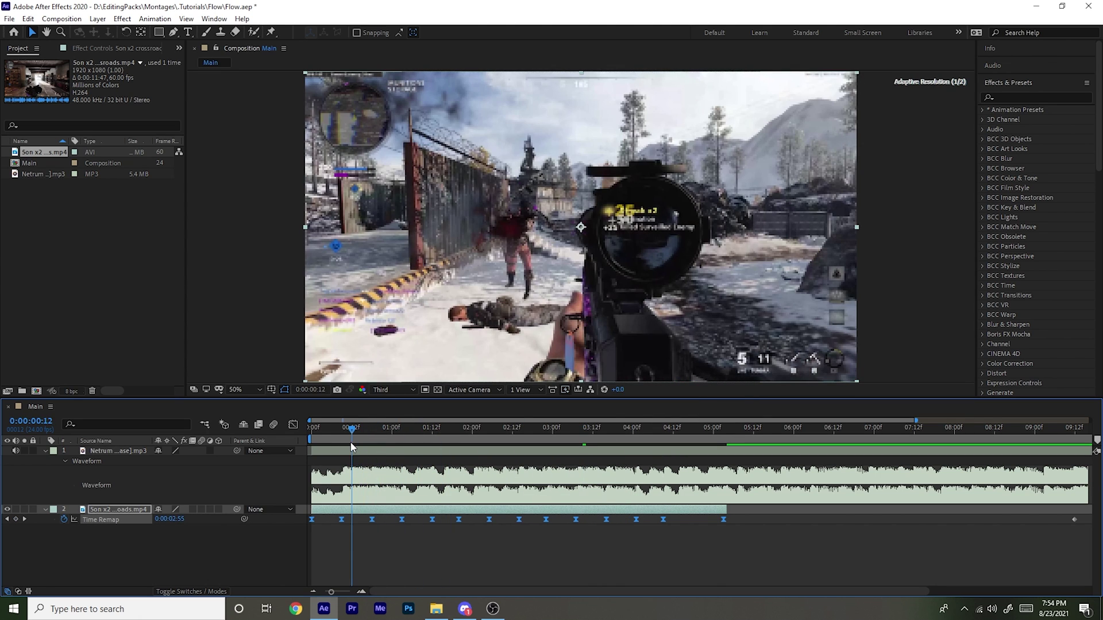
{"action": "left_click", "coordinate": [294, 426]}
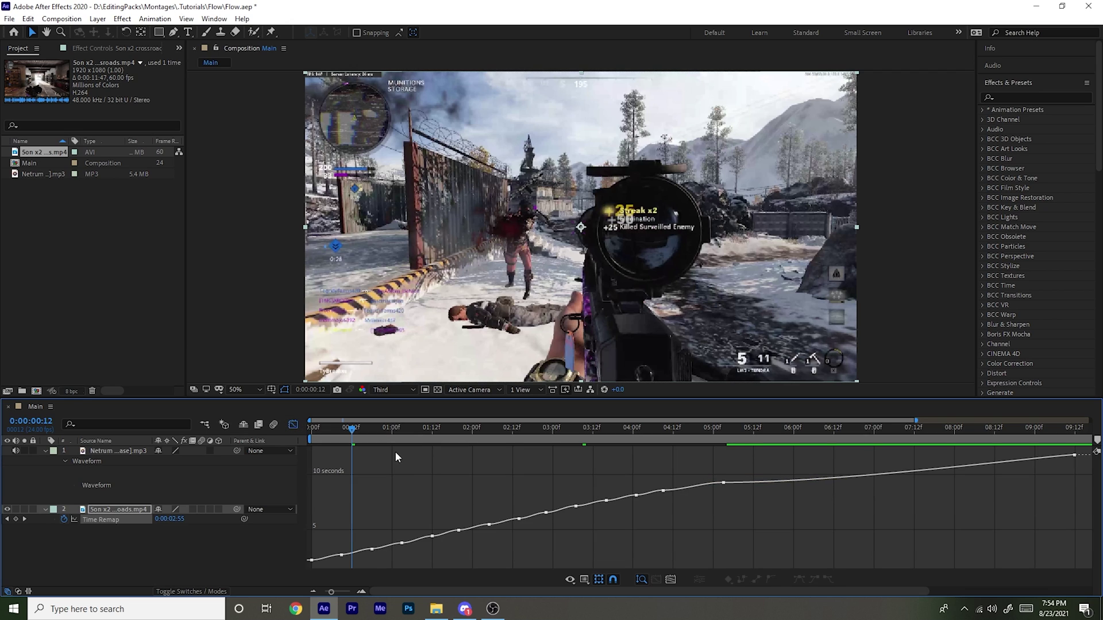
{"action": "right_click", "coordinate": [401, 453]}
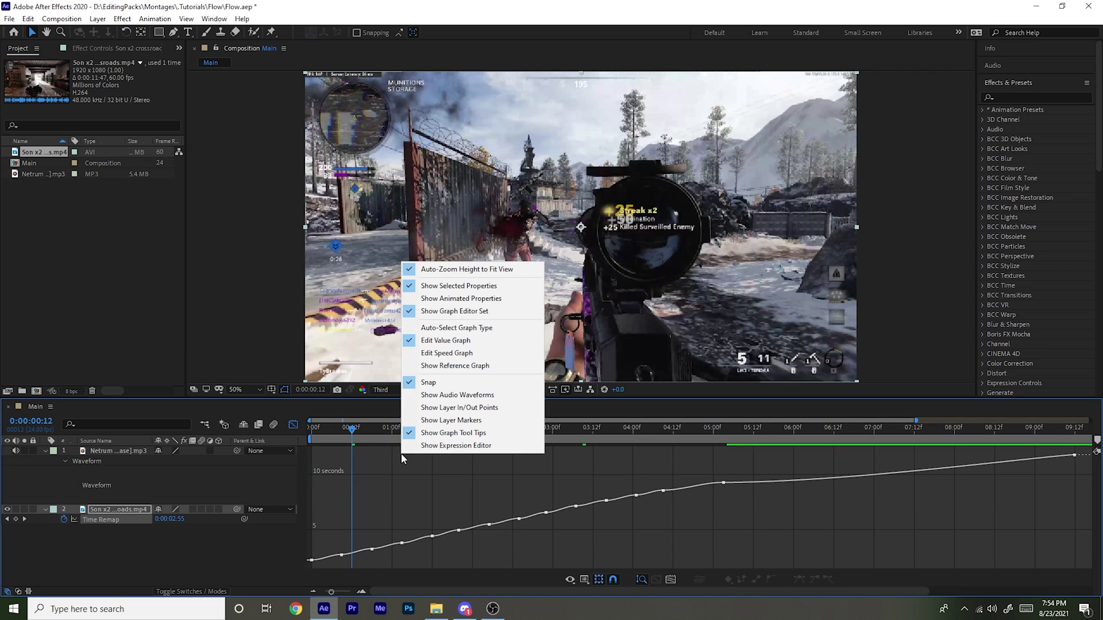
{"action": "left_click", "coordinate": [463, 361]}
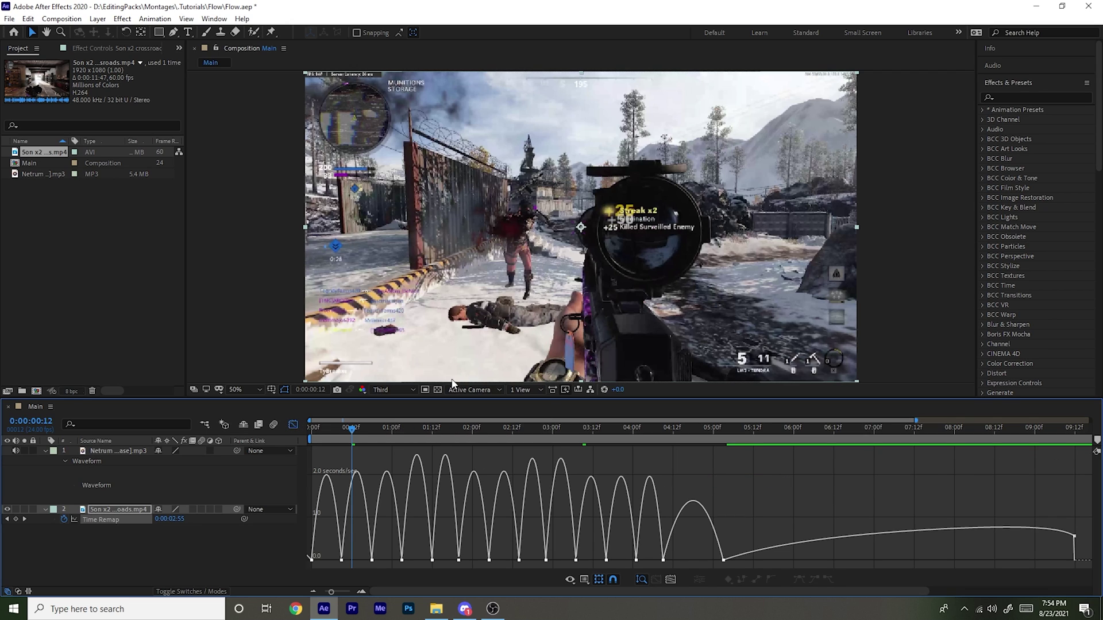
{"action": "right_click", "coordinate": [457, 454]}
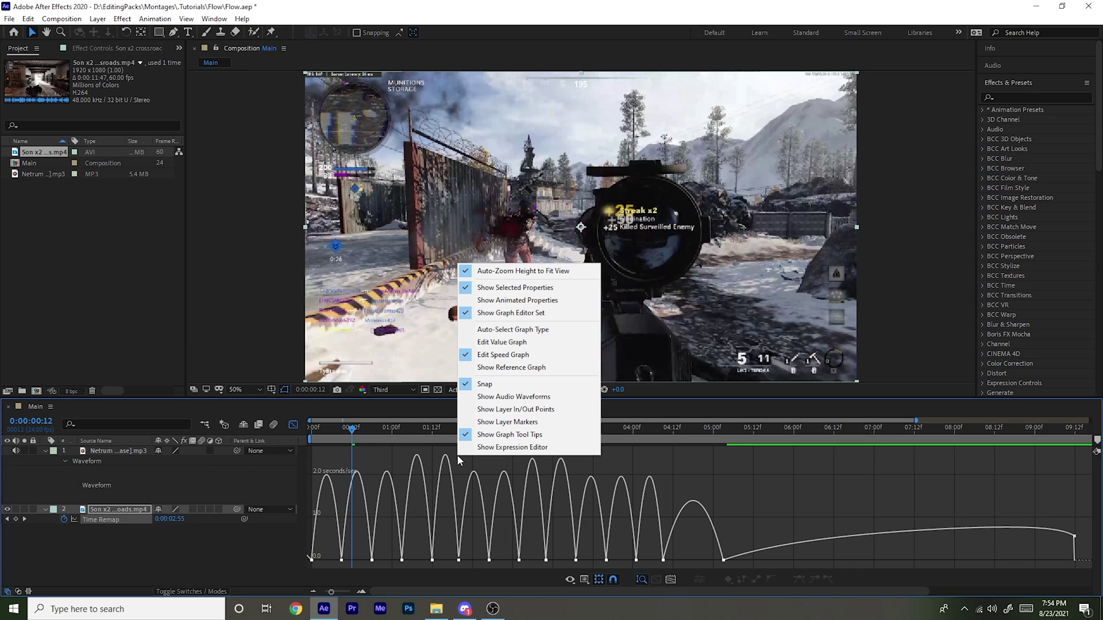
{"action": "left_click", "coordinate": [507, 347]}
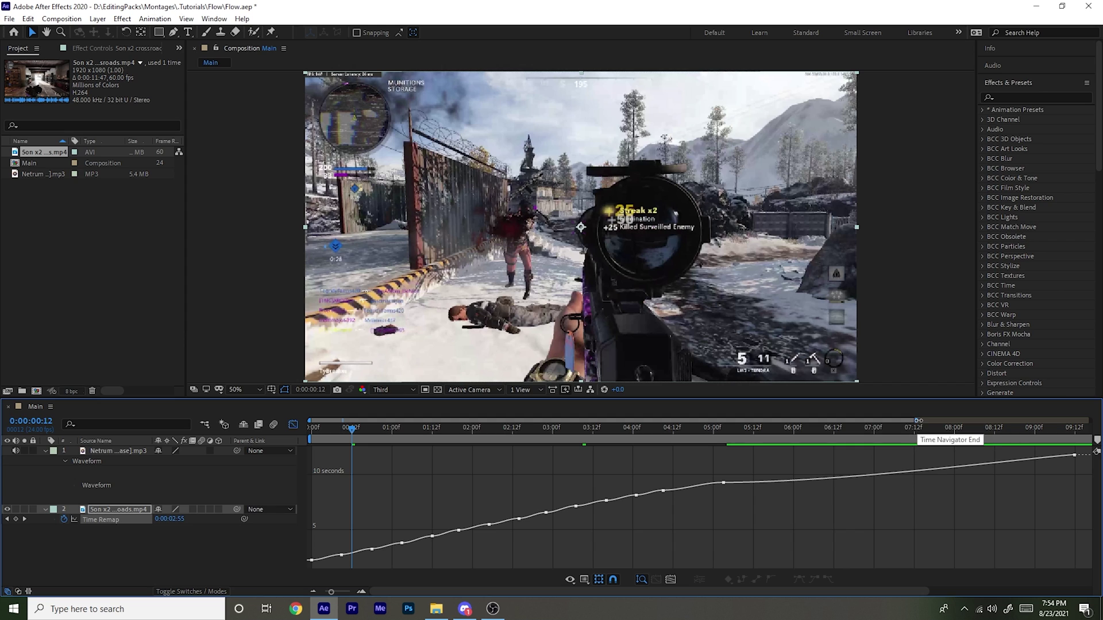
- Save the project and steepen the curve handles between the first keyframe and the 0:00:00:09 kill keyframe for a fast-slow-fast ramp
{"action": "left_click_drag", "start_coordinate": [918, 421], "coordinate": [595, 421]}
{"action": "key", "text": "ctrl+s"}
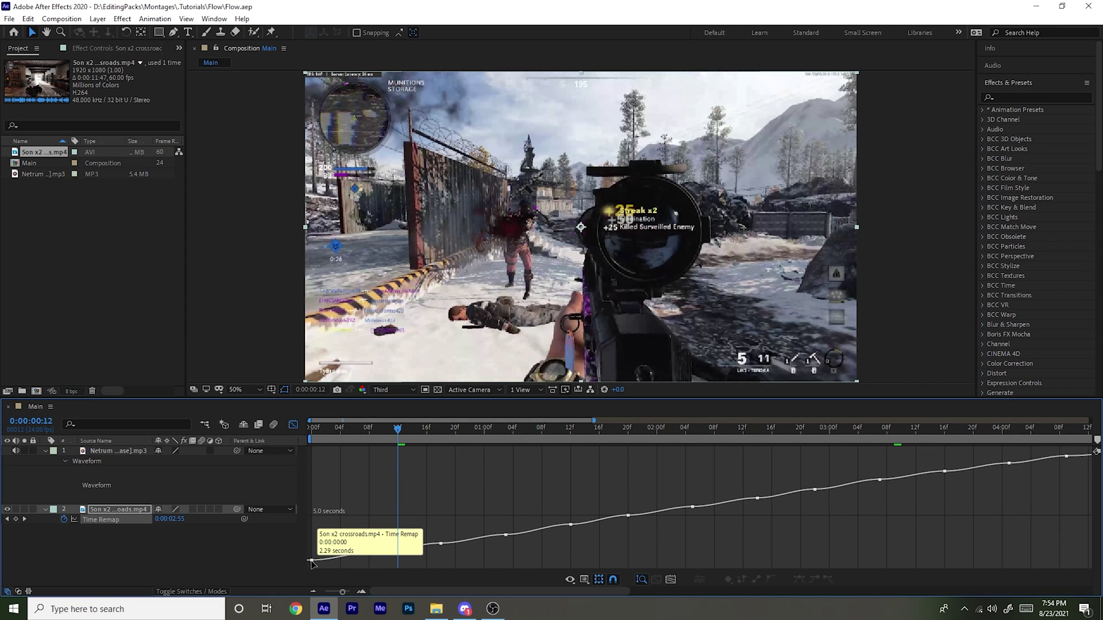
{"action": "left_click", "coordinate": [312, 560]}
{"action": "left_click", "coordinate": [333, 443]}
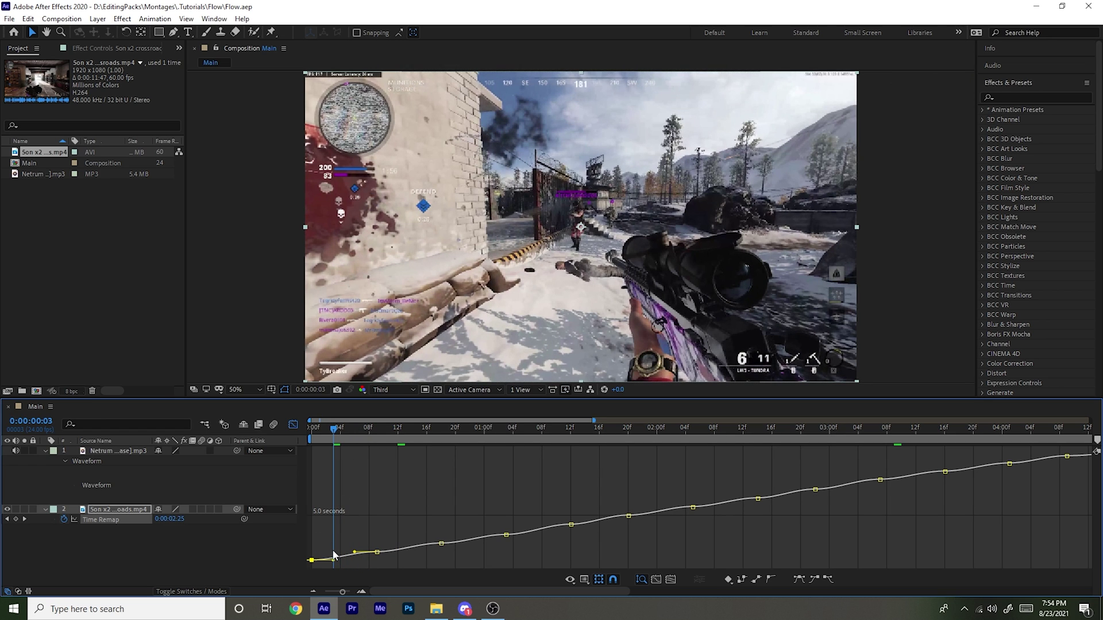
{"action": "mouse_move", "coordinate": [335, 562]}
{"action": "left_mouse_down"}
{"action": "mouse_move", "coordinate": [316, 556]}
{"action": "mouse_move", "coordinate": [371, 562]}
{"action": "mouse_move", "coordinate": [314, 556]}
{"action": "left_mouse_up"}
{"action": "key", "text": "Page_Up"}
{"action": "key", "text": "Page_Up"}
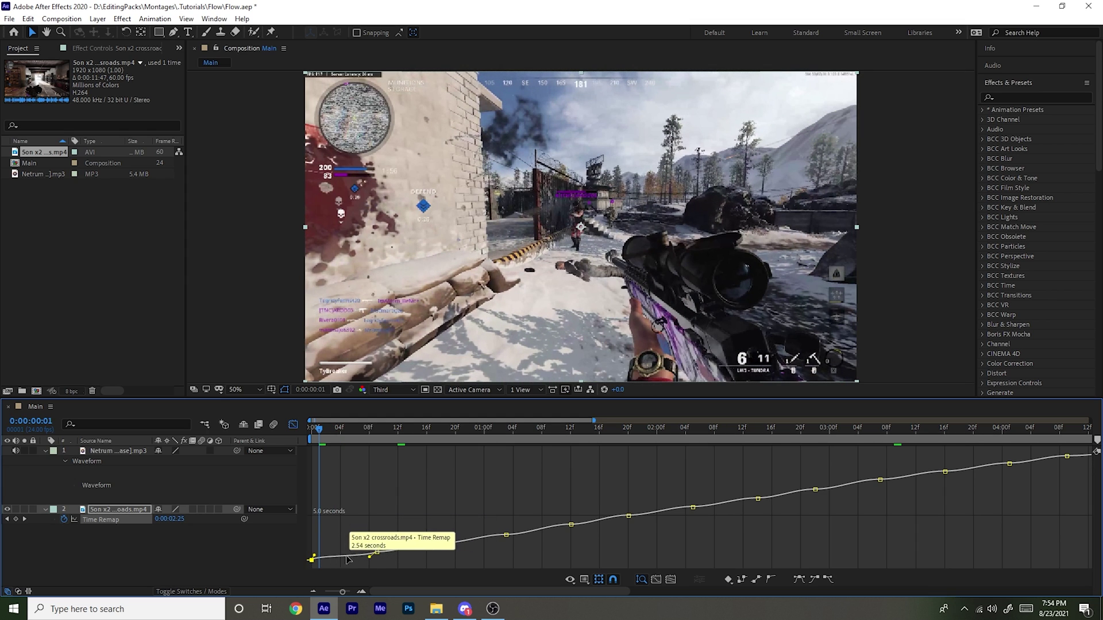
{"action": "mouse_move", "coordinate": [349, 556]}
{"action": "left_click_drag", "start_coordinate": [314, 556], "coordinate": [324, 546]}
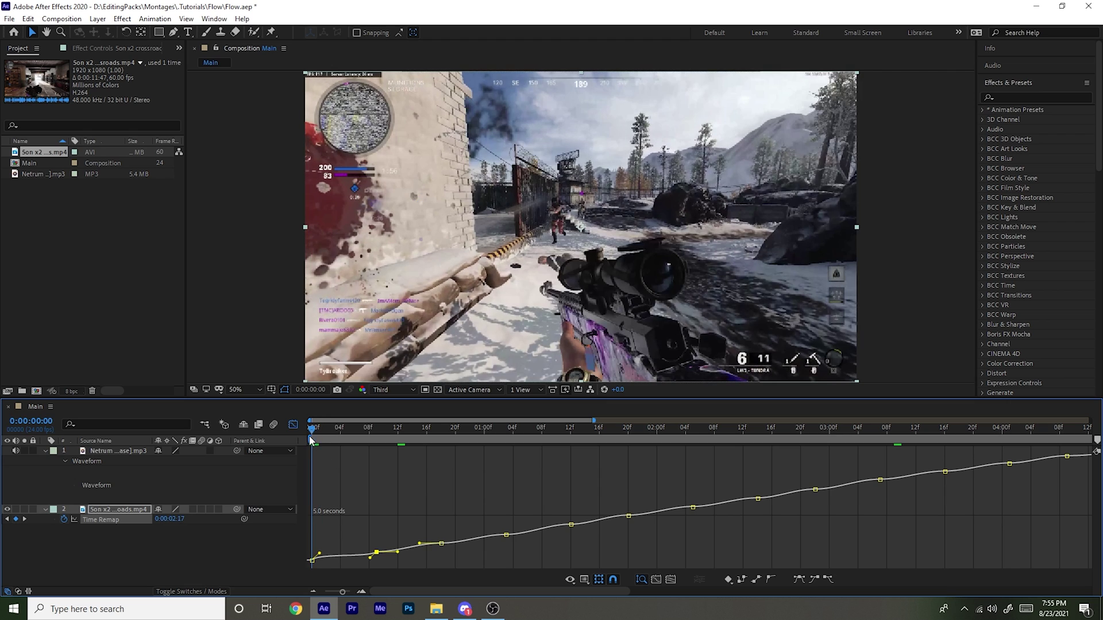
- Shape the same fast-slow-fast curve across the following keyframes up to 0:00:01:12
{"action": "left_click_drag", "start_coordinate": [308, 435], "coordinate": [354, 441]}
{"action": "left_click_drag", "start_coordinate": [398, 552], "coordinate": [433, 550]}
{"action": "left_click", "coordinate": [510, 531]}
{"action": "left_click_drag", "start_coordinate": [550, 526], "coordinate": [561, 531]}
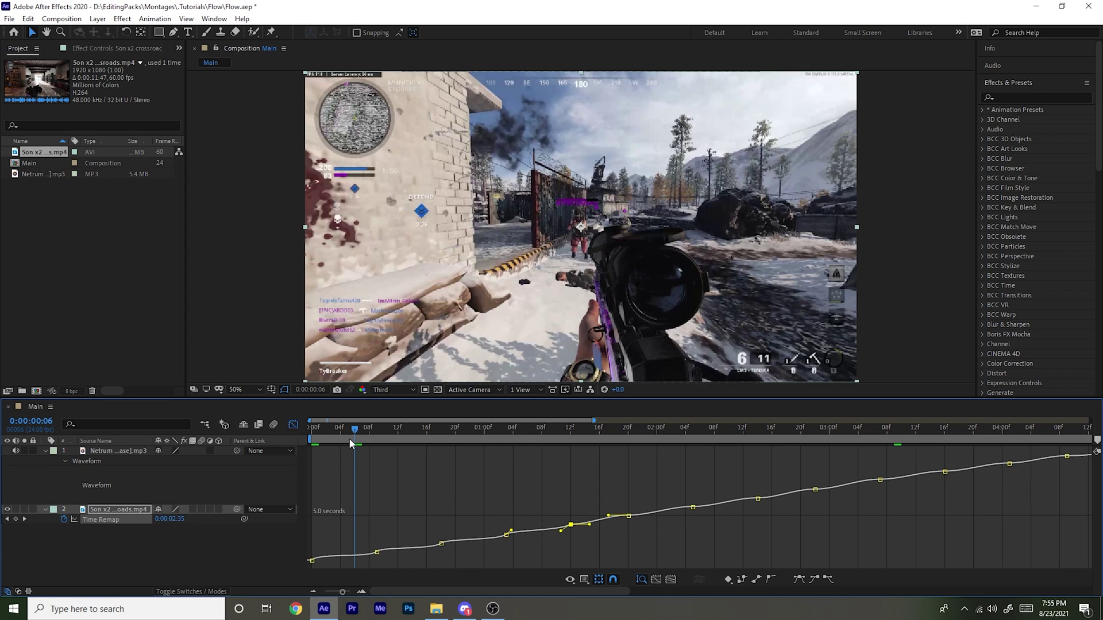
- Preview the ramps from the start and refine both curve handles of the keyframe at 0:00:00:18
{"action": "left_click_drag", "start_coordinate": [350, 440], "coordinate": [313, 439]}
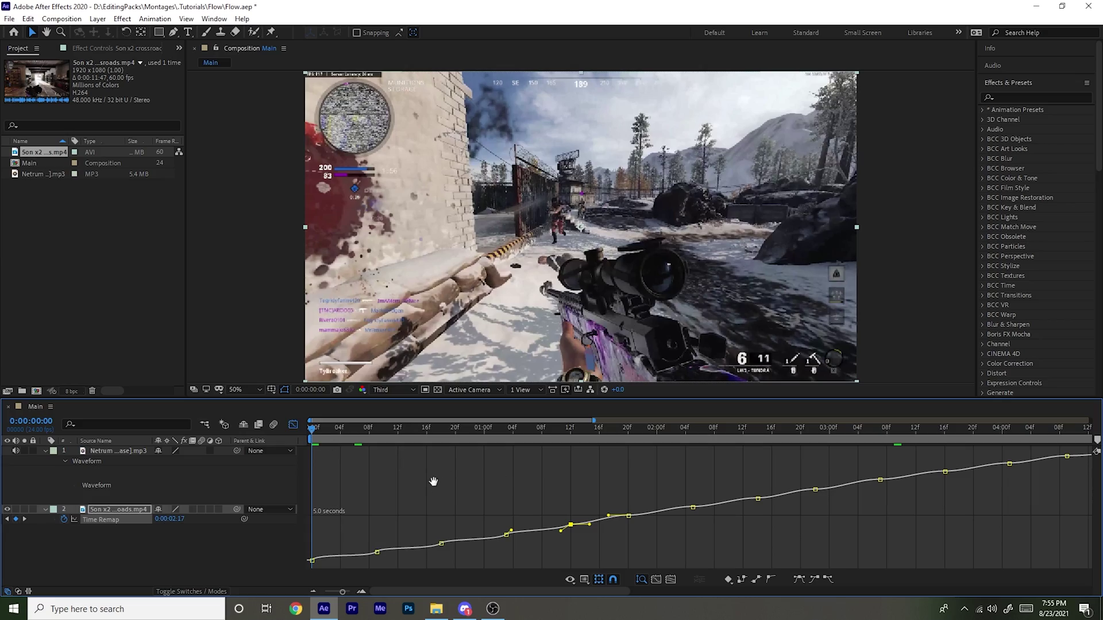
{"action": "key", "text": "space"}
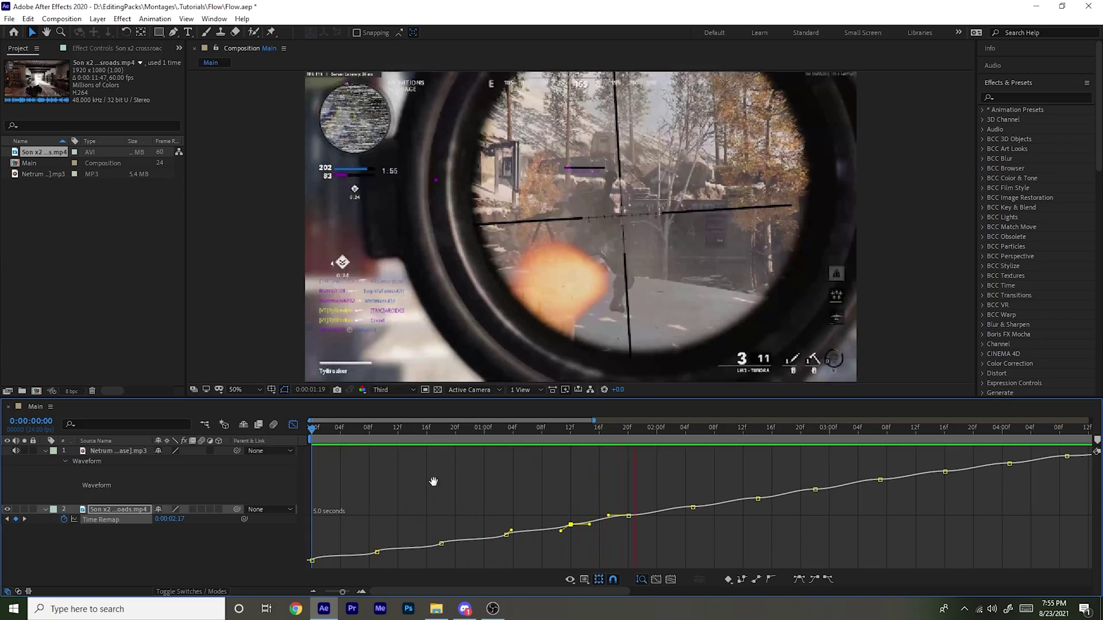
{"action": "key", "text": "space"}
{"action": "left_click_drag", "start_coordinate": [509, 428], "coordinate": [333, 451]}
{"action": "key", "text": "space"}
{"action": "key", "text": "space"}
{"action": "left_click", "coordinate": [440, 543]}
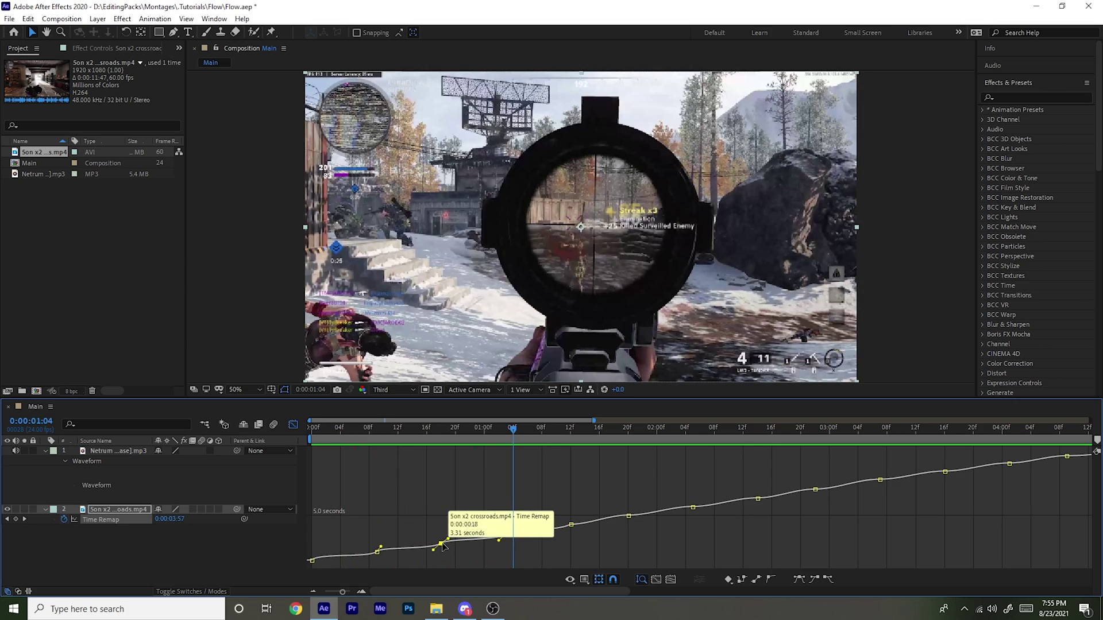
{"action": "left_click_drag", "start_coordinate": [433, 550], "coordinate": [435, 548]}
{"action": "left_click_drag", "start_coordinate": [447, 539], "coordinate": [451, 540]}
- Steepen the curve handles of the Time Remap keyframes from 0:00:01:12 to 0:00:02:05
{"action": "left_click", "coordinate": [571, 525]}
{"action": "left_click_drag", "start_coordinate": [592, 524], "coordinate": [577, 520]}
{"action": "left_click_drag", "start_coordinate": [607, 515], "coordinate": [562, 531]}
{"action": "left_click", "coordinate": [592, 428]}
{"action": "left_click", "coordinate": [571, 526]}
{"action": "left_click", "coordinate": [642, 429]}
{"action": "left_click", "coordinate": [628, 516]}
{"action": "left_click_drag", "start_coordinate": [649, 515], "coordinate": [681, 513]}
{"action": "left_click_drag", "start_coordinate": [714, 508], "coordinate": [701, 503]}
- Steepen the curve handles of the keyframes between 0:00:02:05 and 0:00:03:16 and preview the ramps
{"action": "left_click", "coordinate": [671, 431]}
{"action": "left_click_drag", "start_coordinate": [674, 441], "coordinate": [692, 440]}
{"action": "left_click_drag", "start_coordinate": [736, 498], "coordinate": [767, 494]}
{"action": "left_click_drag", "start_coordinate": [794, 489], "coordinate": [868, 485]}
{"action": "left_click_drag", "start_coordinate": [901, 479], "coordinate": [889, 474]}
{"action": "left_click_drag", "start_coordinate": [923, 472], "coordinate": [932, 479]}
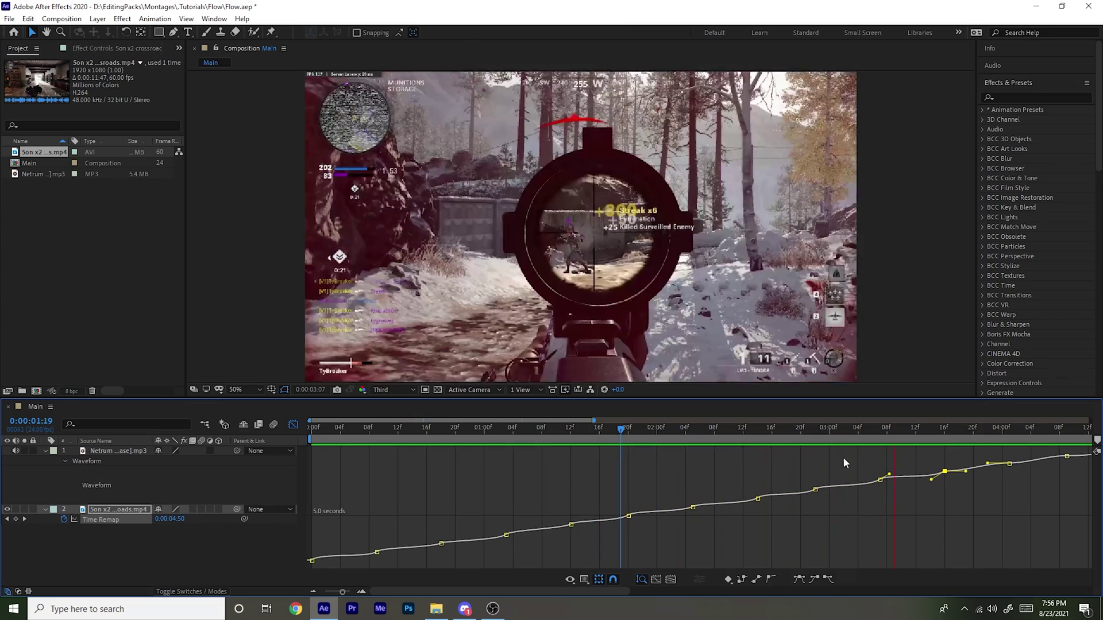
{"action": "key", "text": "space"}
- Steepen the curve handles of the remaining keyframes through the final kill at 0:00:04:09 and save the project
{"action": "left_click_drag", "start_coordinate": [966, 472], "coordinate": [998, 469]}
{"action": "left_click_drag", "start_coordinate": [1029, 463], "coordinate": [1017, 458]}
{"action": "left_click_drag", "start_coordinate": [1048, 456], "coordinate": [1056, 462]}
{"action": "left_click_drag", "start_coordinate": [582, 422], "coordinate": [753, 423]}
{"action": "left_click_drag", "start_coordinate": [634, 494], "coordinate": [697, 484]}
{"action": "left_click_drag", "start_coordinate": [481, 420], "coordinate": [310, 420]}
{"action": "left_click_drag", "start_coordinate": [381, 429], "coordinate": [311, 429]}
{"action": "left_click", "coordinate": [737, 477]}
{"action": "key", "text": "ctrl+s"}
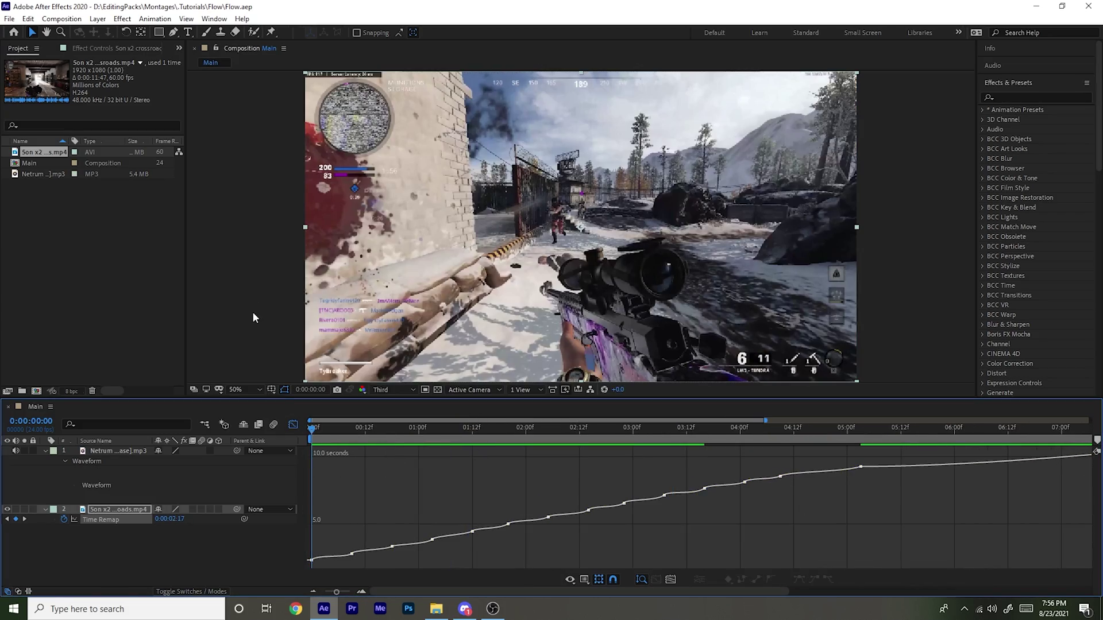
- Preview the retimed clip and steepen the outgoing curve handle of the last kill keyframe at 0:00:04:09
{"action": "key", "text": "space"}
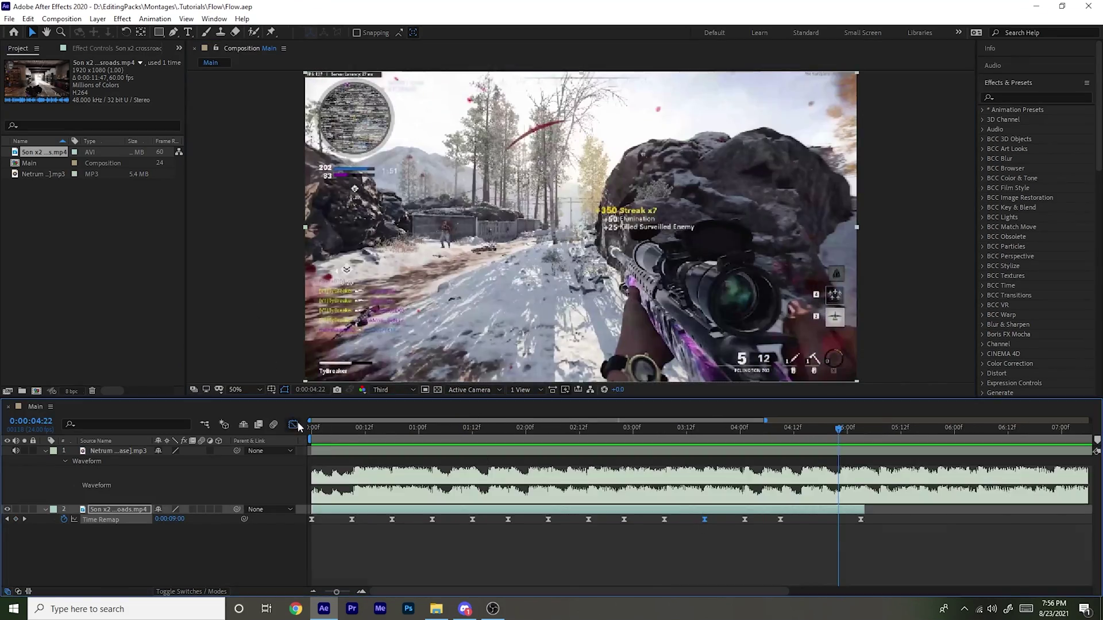
{"action": "left_click_drag", "start_coordinate": [610, 428], "coordinate": [665, 431]}
{"action": "key", "text": "space"}
{"action": "key", "text": "space"}
{"action": "left_click", "coordinate": [635, 433]}
{"action": "key", "text": "space"}
{"action": "key", "text": "space"}
{"action": "left_click_drag", "start_coordinate": [781, 476], "coordinate": [786, 470]}
- Preview the finished ramps from the start and inspect the frames around the first kill, from 0:00:00:09 to 0:00:00:13
{"action": "left_click_drag", "start_coordinate": [844, 430], "coordinate": [321, 429]}
{"action": "left_click", "coordinate": [406, 477]}
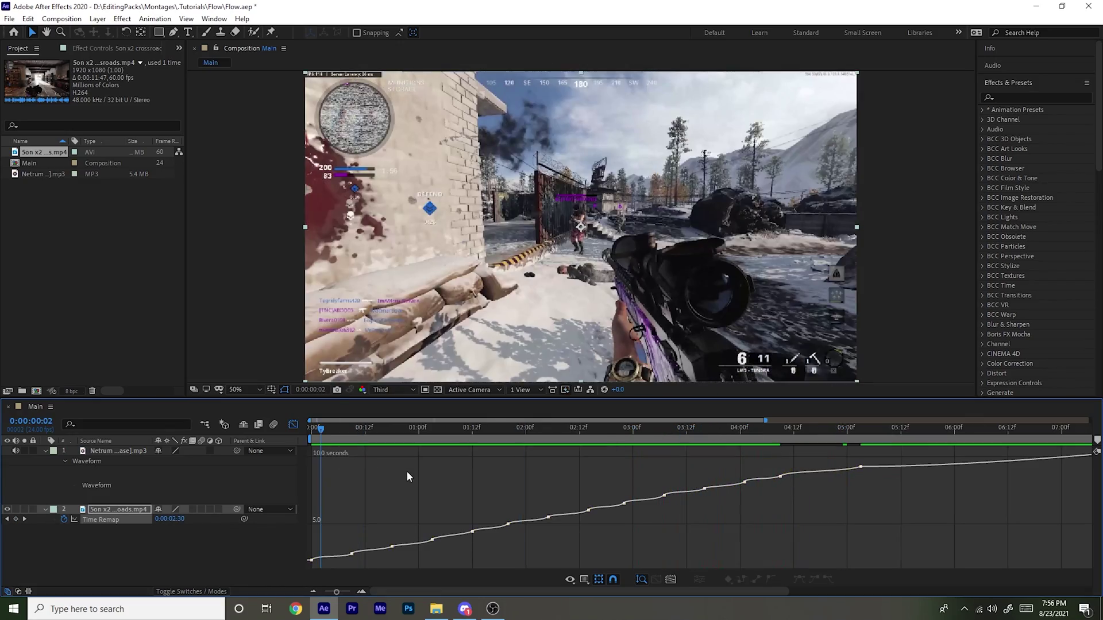
{"action": "key", "text": "space"}
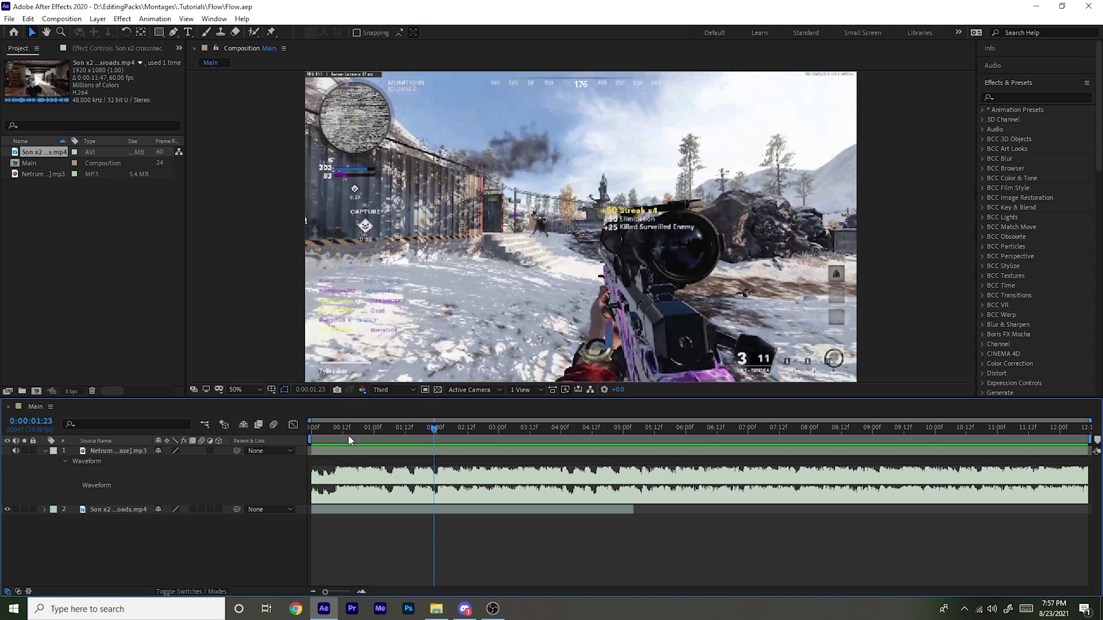
{"action": "left_click_drag", "start_coordinate": [348, 436], "coordinate": [336, 438]}
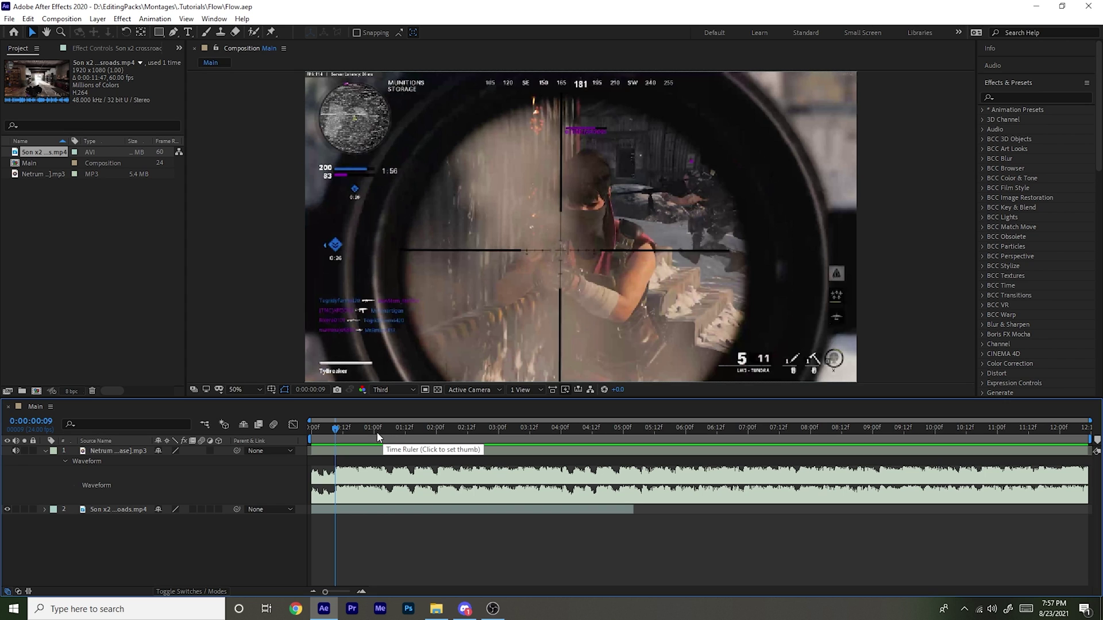
{"action": "left_click", "coordinate": [346, 440]}
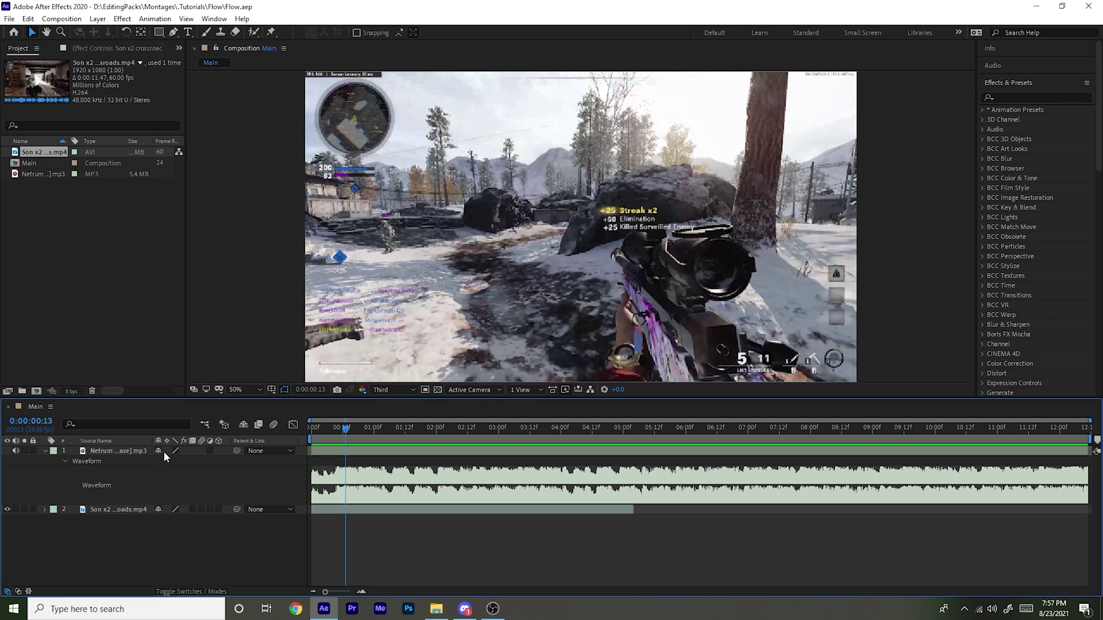
- Enable frame blending for the gameplay clip and return the playhead to 0:00:00:00
{"action": "left_click", "coordinate": [193, 510]}
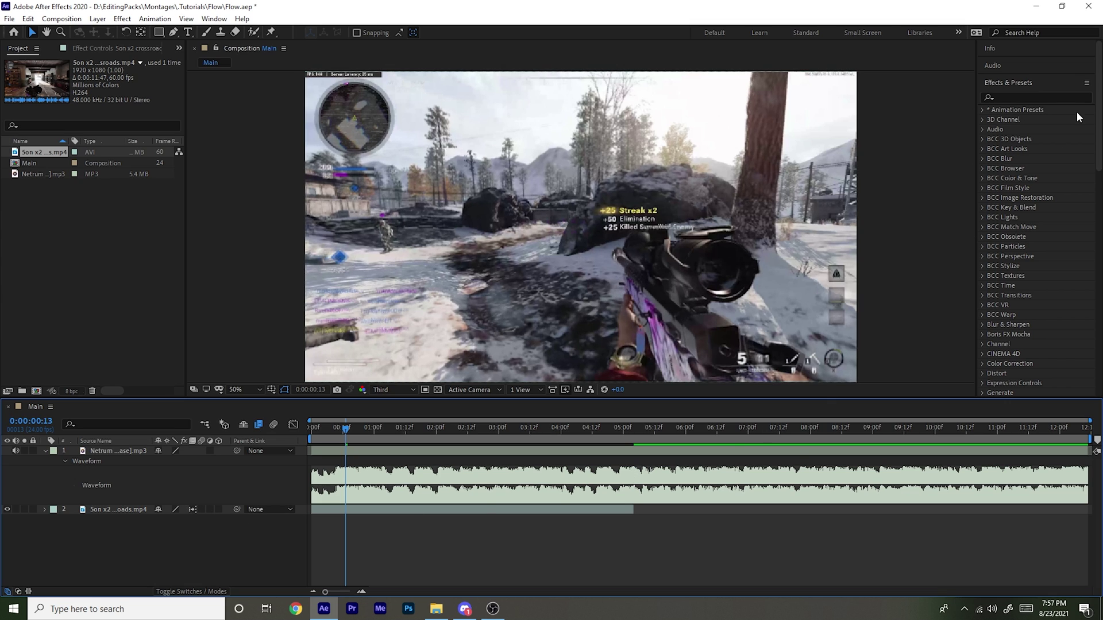
{"action": "left_click", "coordinate": [313, 430]}
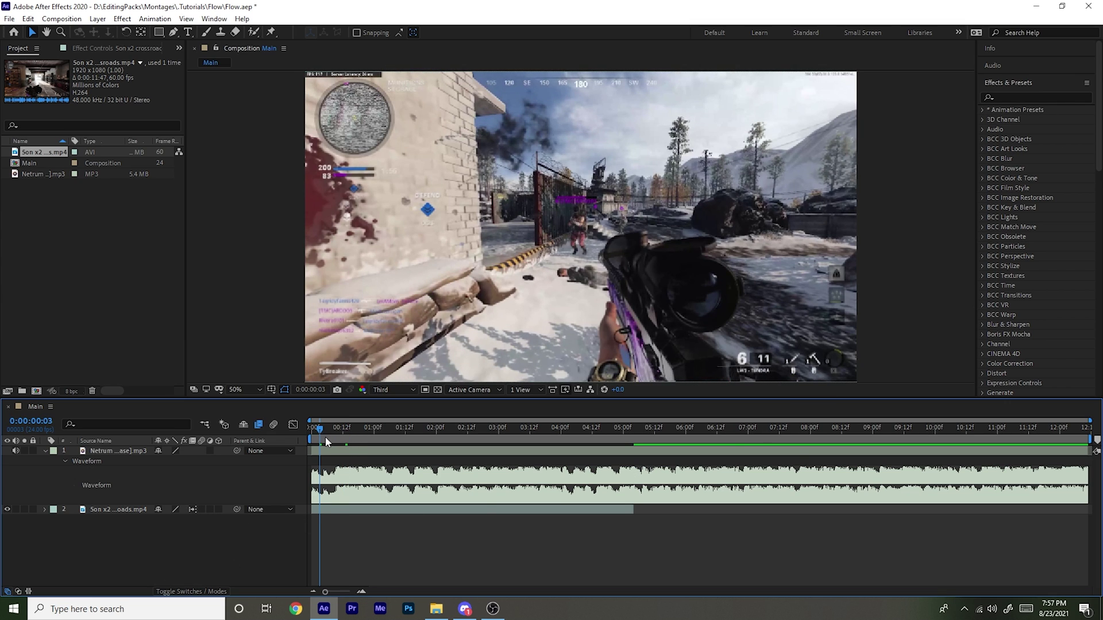
- Search the effects for "rs"
{"action": "left_click", "coordinate": [1016, 97]}
{"action": "type", "text": "rs"}
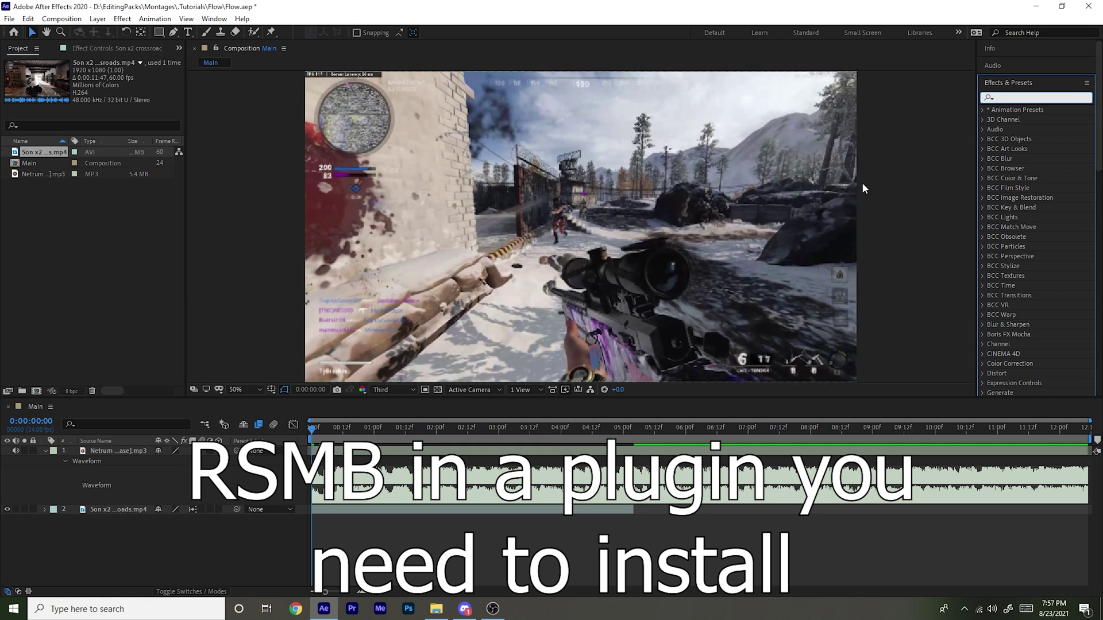
{"action": "left_click", "coordinate": [618, 515]}
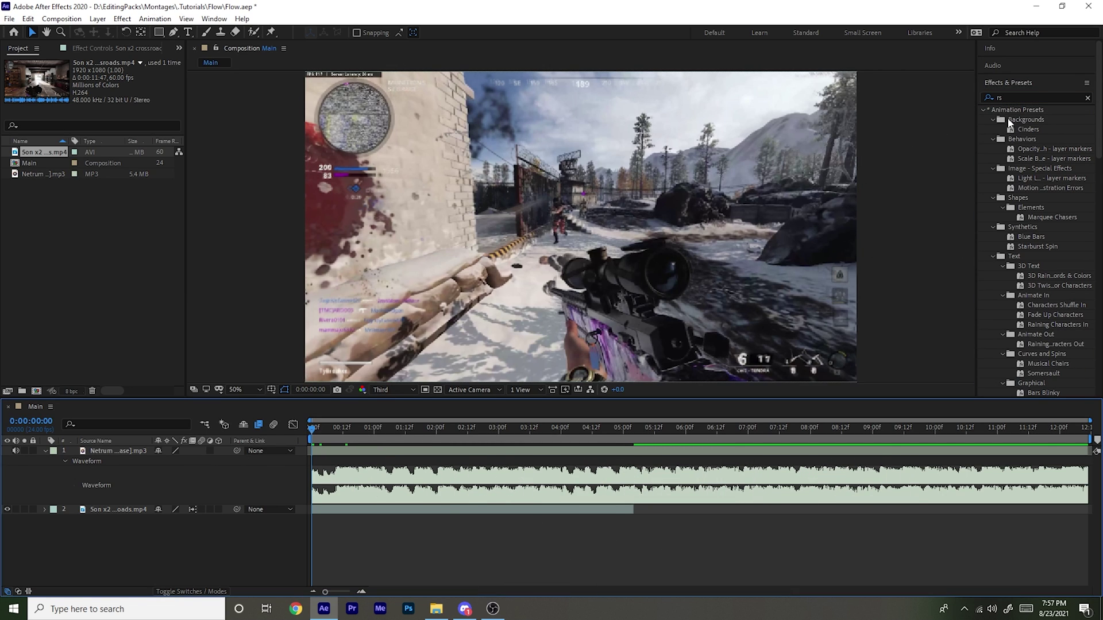
{"action": "left_click", "coordinate": [1009, 99]}
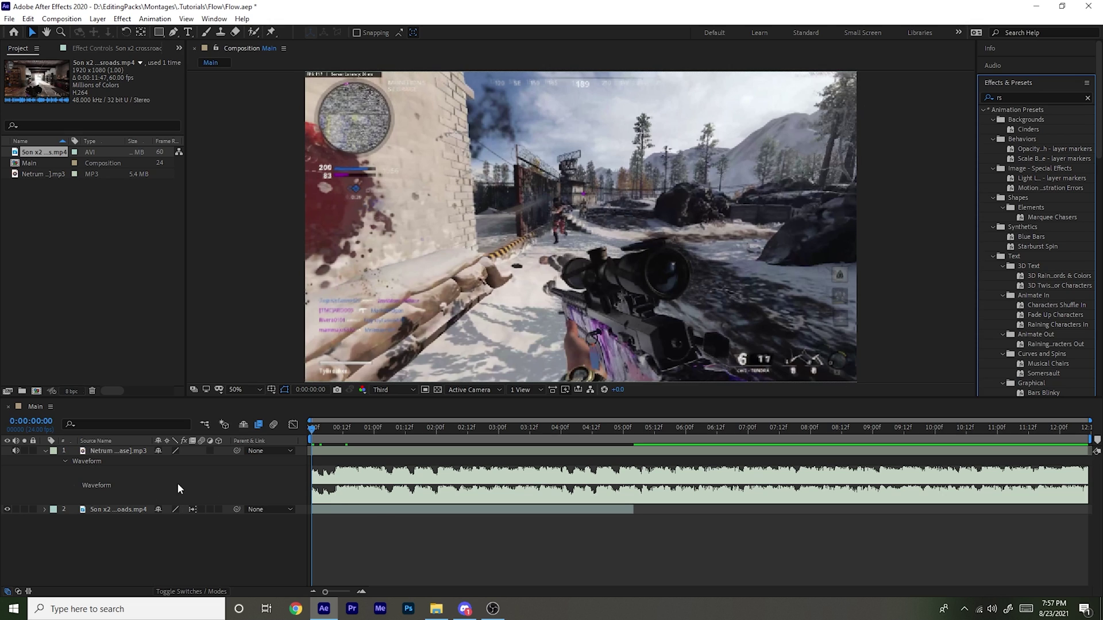
- Pre-compose the music and gameplay clip layers together as Pre-comp 1
{"action": "left_click", "coordinate": [125, 492]}
{"action": "left_click", "coordinate": [125, 451]}
{"action": "left_click", "coordinate": [119, 510], "text": "shift"}
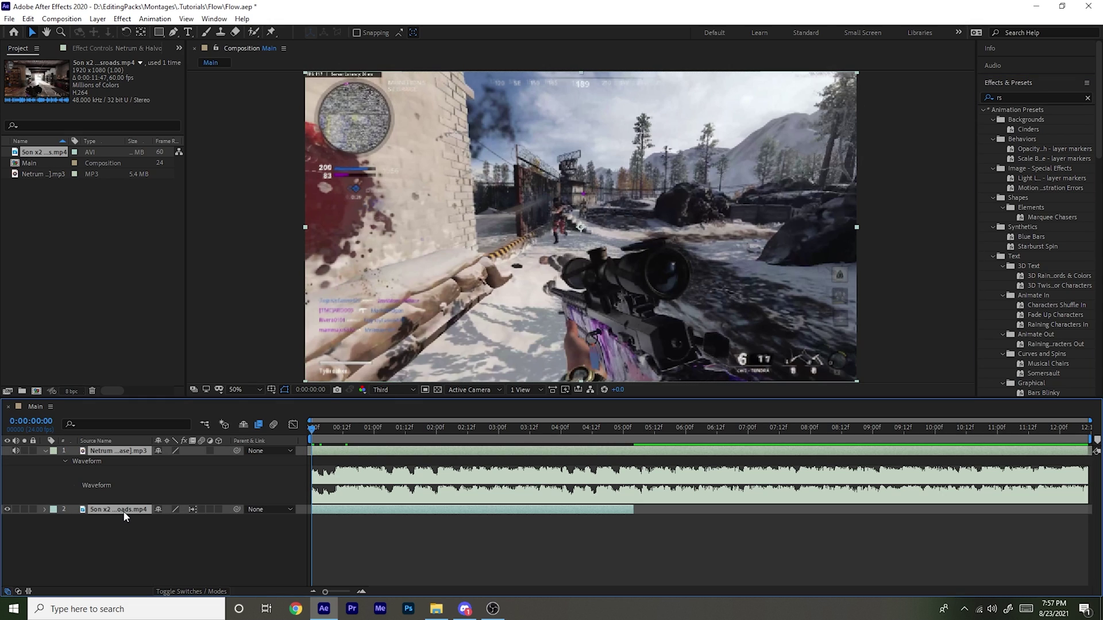
{"action": "right_click", "coordinate": [326, 516]}
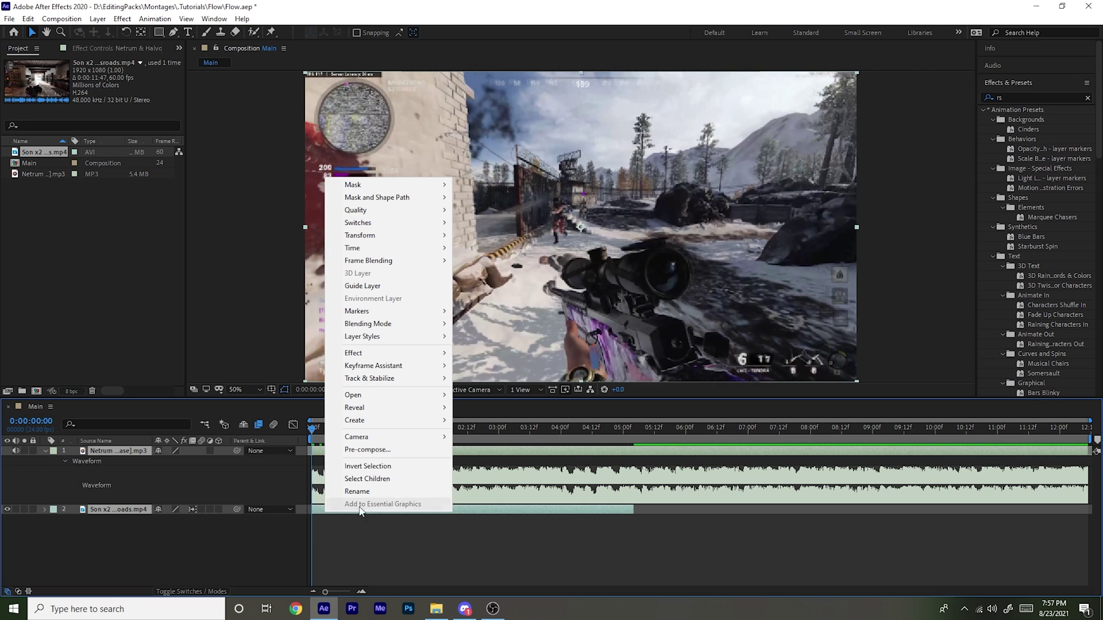
{"action": "left_click", "coordinate": [389, 451]}
{"action": "left_click", "coordinate": [580, 379]}
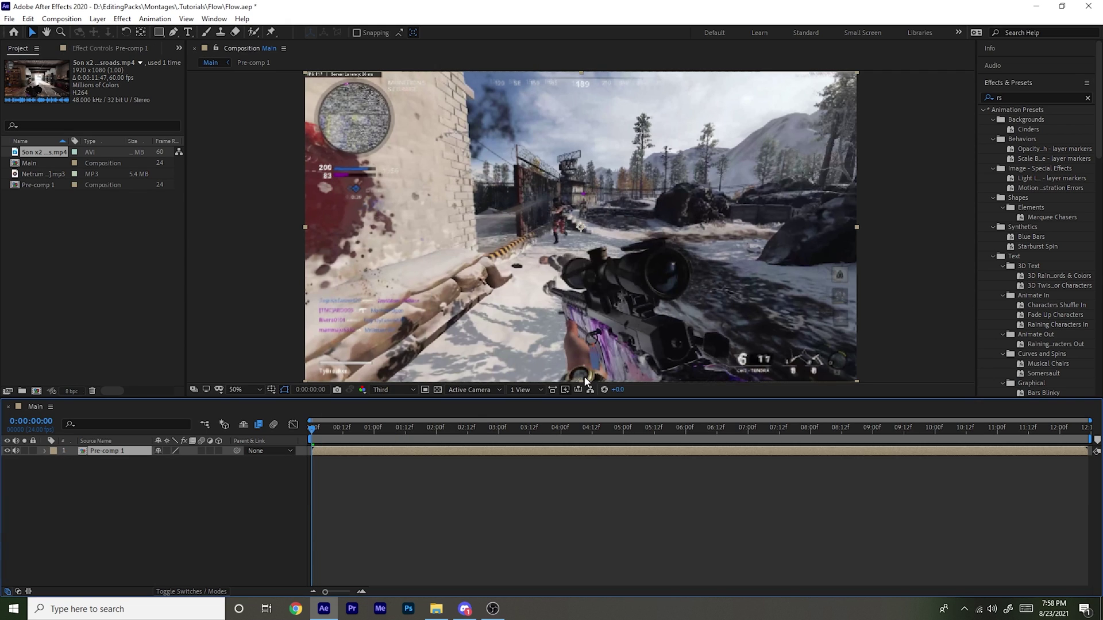
- Find the RSMB effect with the search term "rsmb", apply it to Pre-comp 1 and clear the search
{"action": "left_click", "coordinate": [1017, 96]}
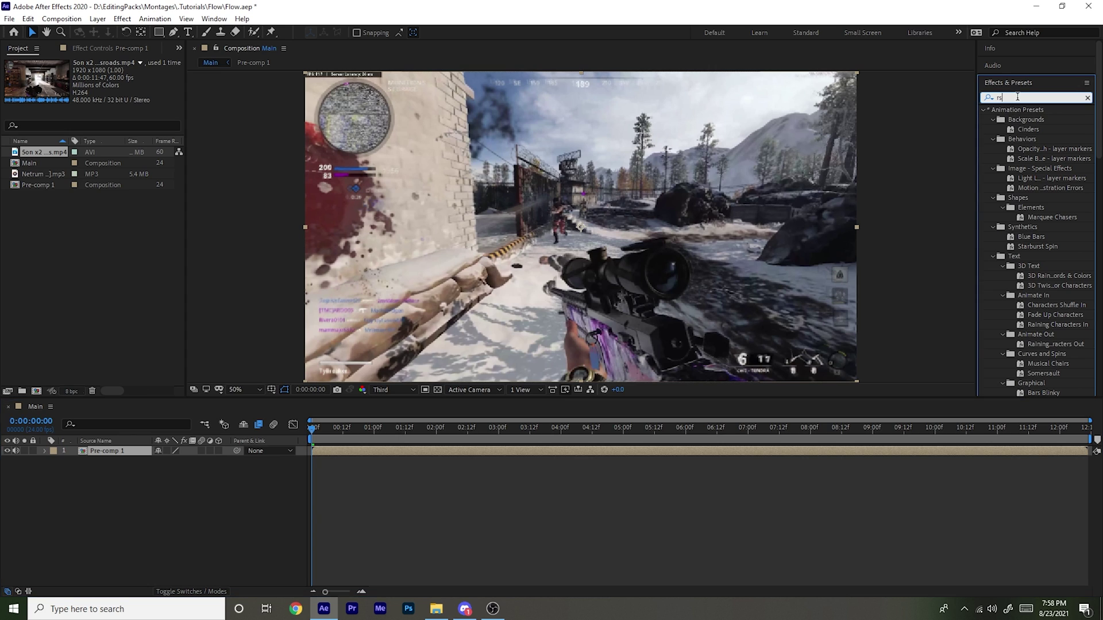
{"action": "type", "text": "mb"}
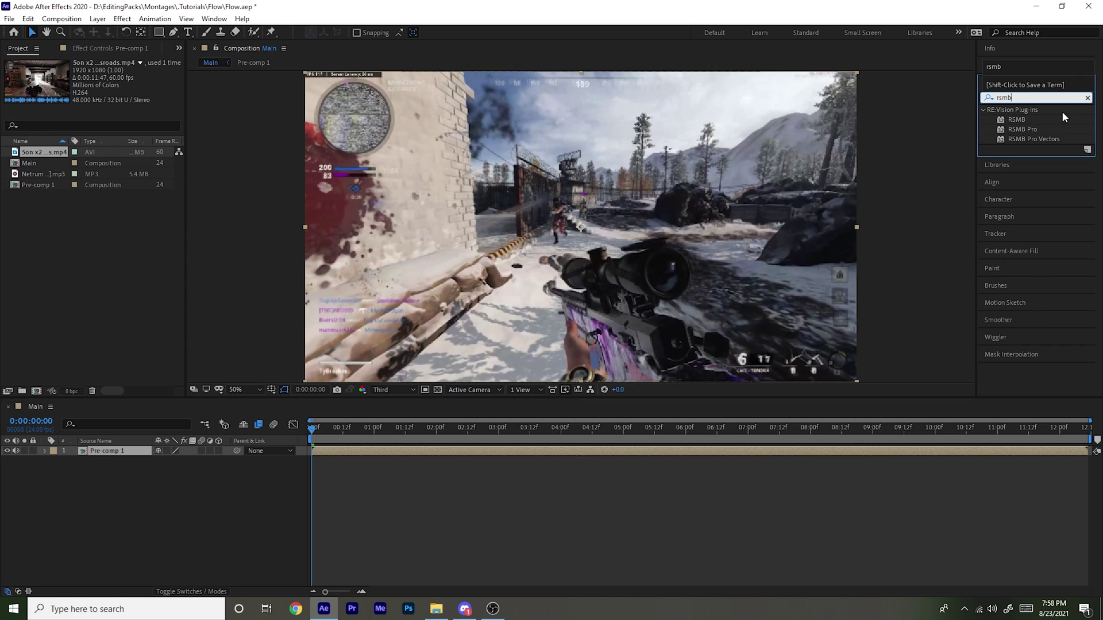
{"action": "double_click", "coordinate": [1019, 120]}
{"action": "left_click_drag", "start_coordinate": [1025, 97], "coordinate": [954, 94]}
{"action": "key", "text": "BackSpace"}
- Set the RSMB blur amount to 0.40 and its motion sensitivity to 60
{"action": "left_click", "coordinate": [108, 81]}
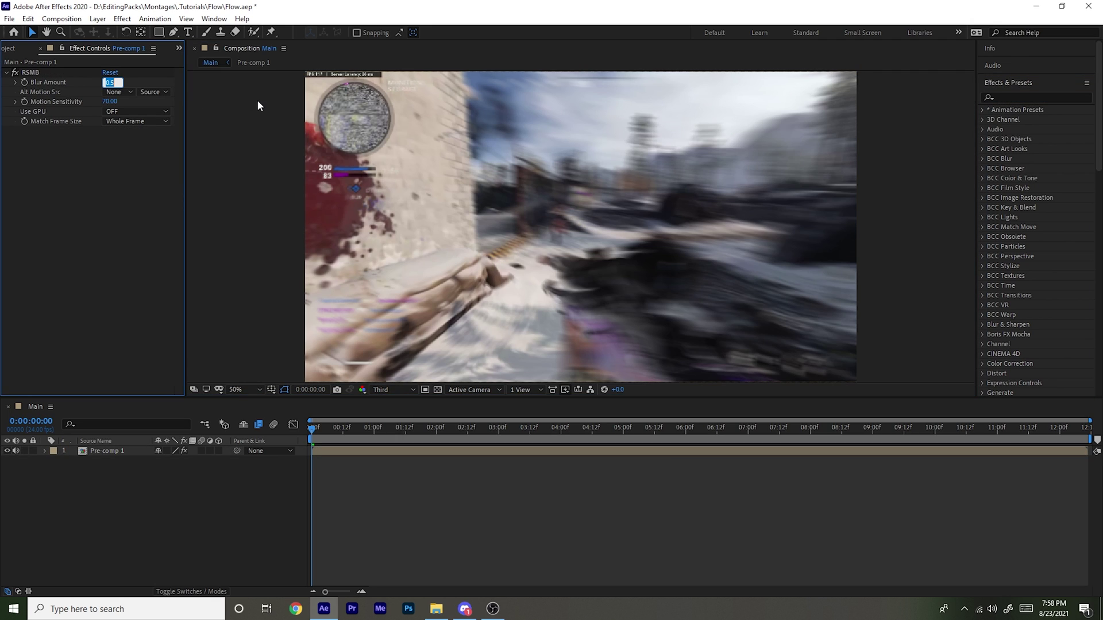
{"action": "type", "text": "4"}
{"action": "left_click", "coordinate": [110, 102]}
{"action": "type", "text": "50"}
{"action": "key", "text": "Return"}
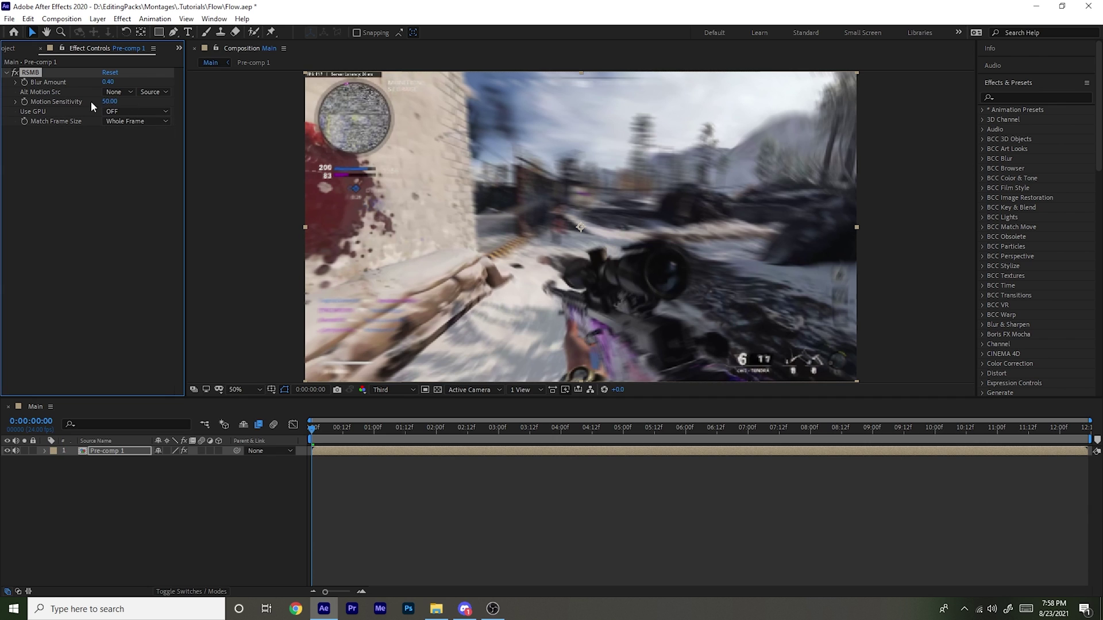
{"action": "left_click", "coordinate": [108, 102]}
{"action": "type", "text": "60"}
{"action": "key", "text": "Return"}
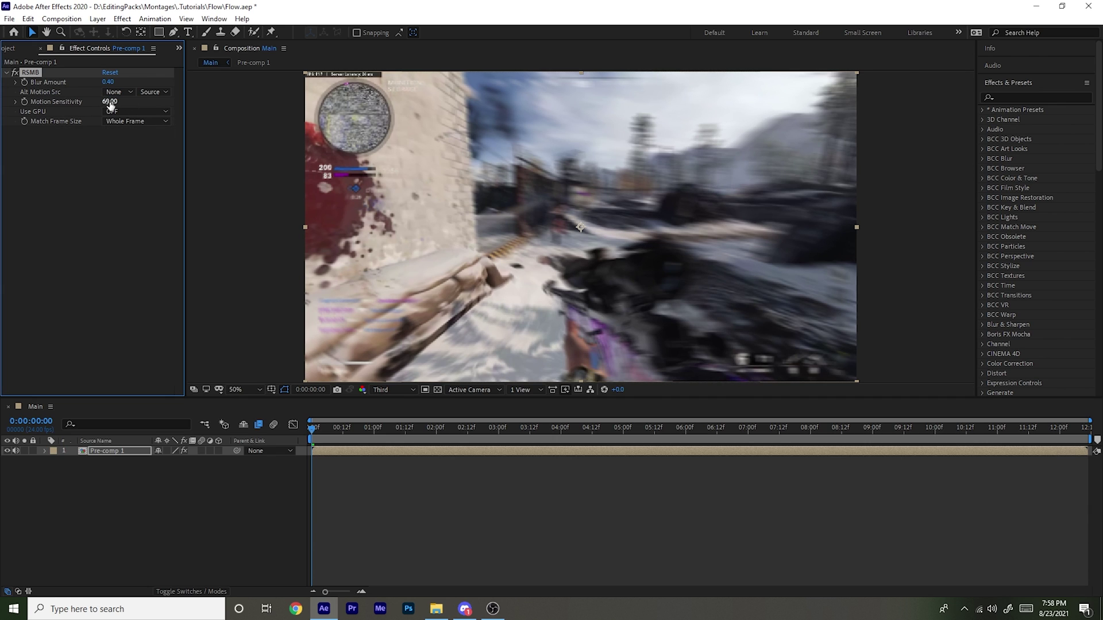
- Open Pre-comp 1 and preview the retimed gameplay clip inside it
{"action": "double_click", "coordinate": [389, 450]}
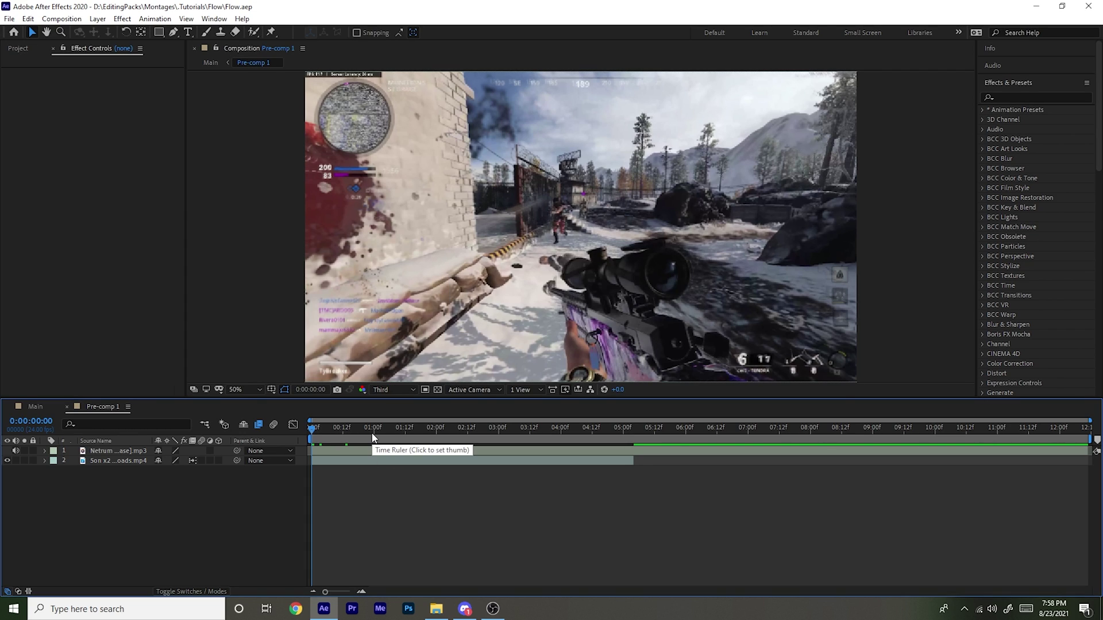
{"action": "left_click", "coordinate": [47, 409]}
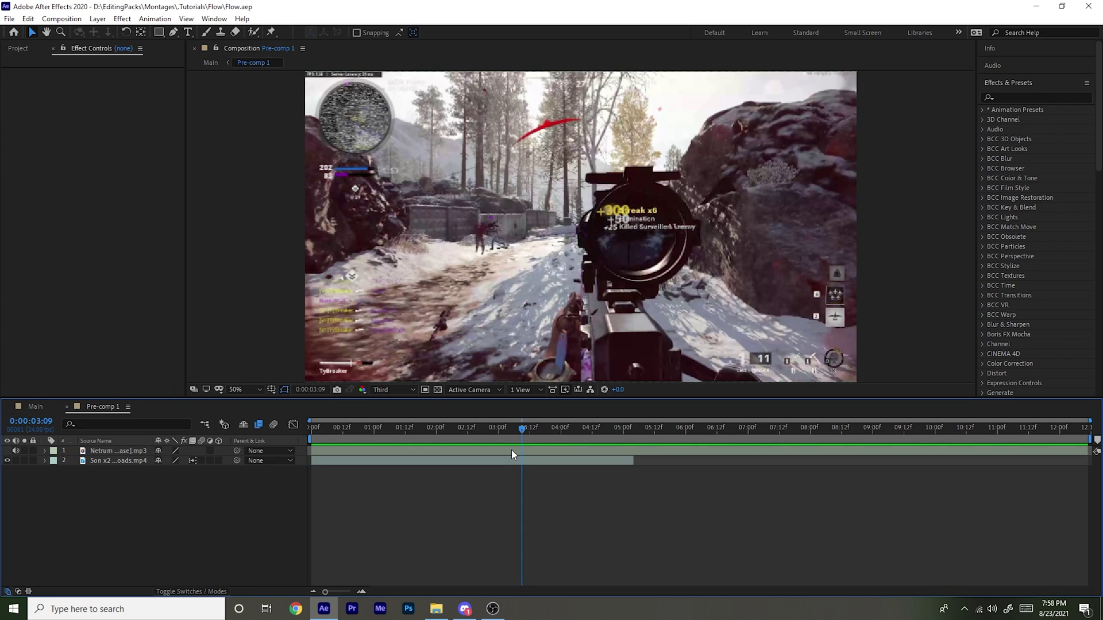